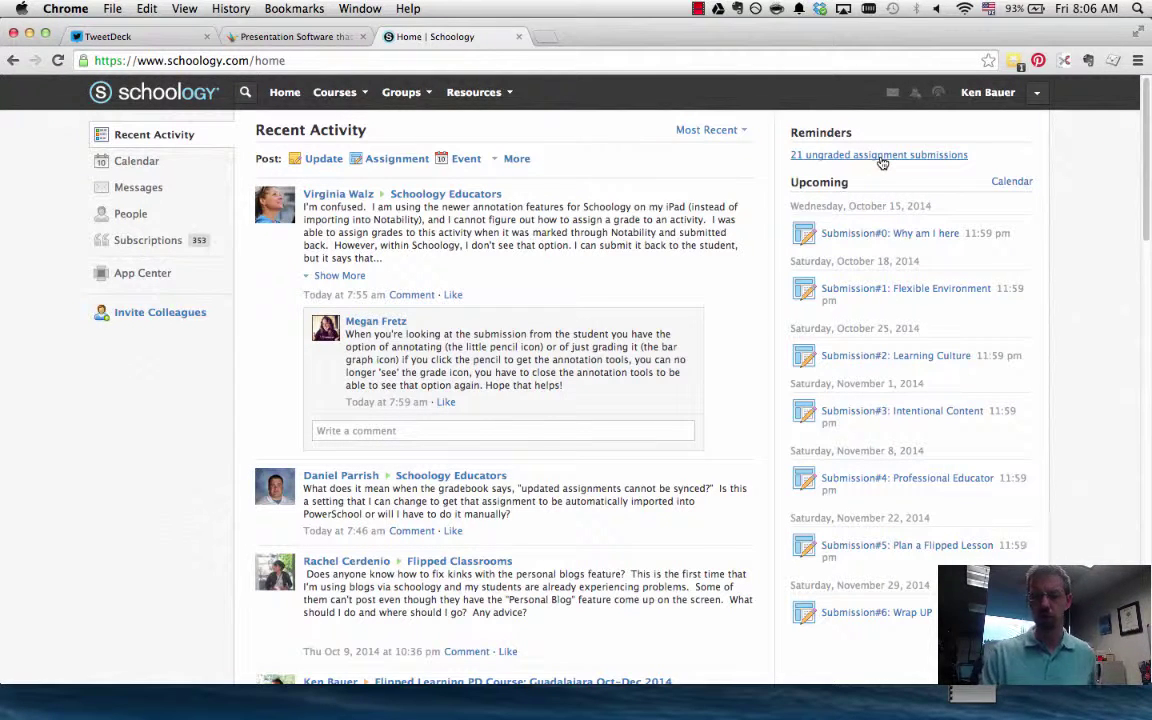
- Look over the home feed and the Courses and Groups header menus
{"action": "scroll", "coordinate": [856, 234], "scroll_direction": "down", "scroll_amount": 2}
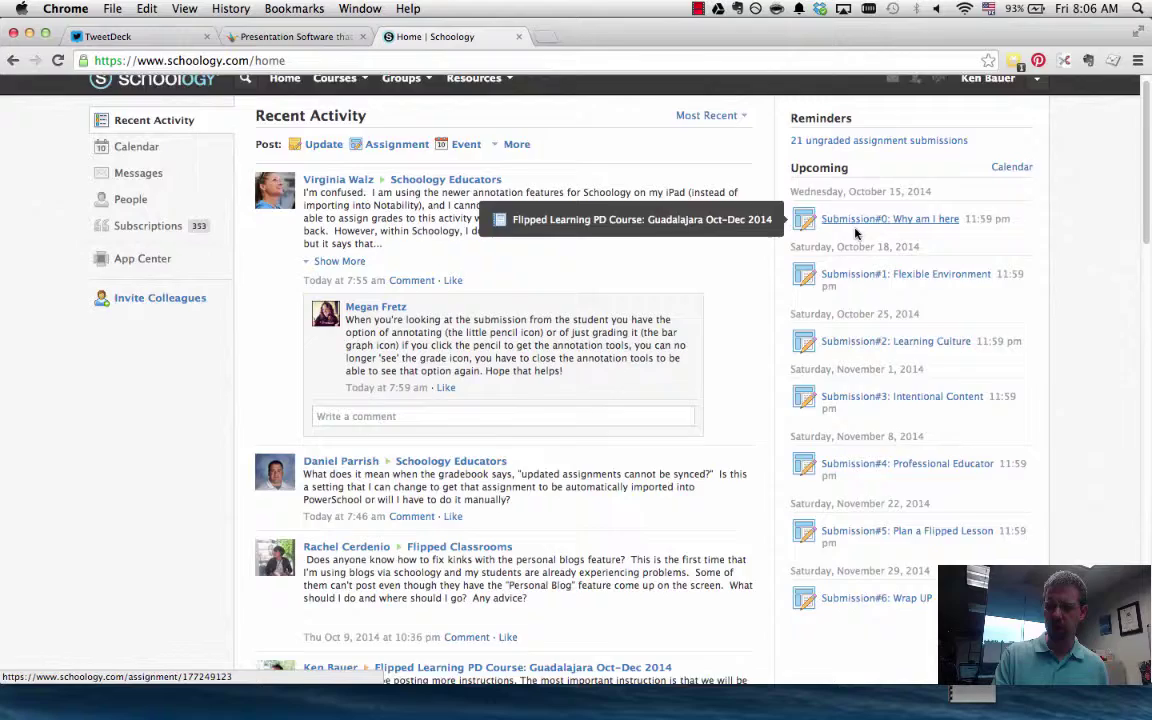
{"action": "scroll", "coordinate": [856, 234], "scroll_direction": "up", "scroll_amount": 2}
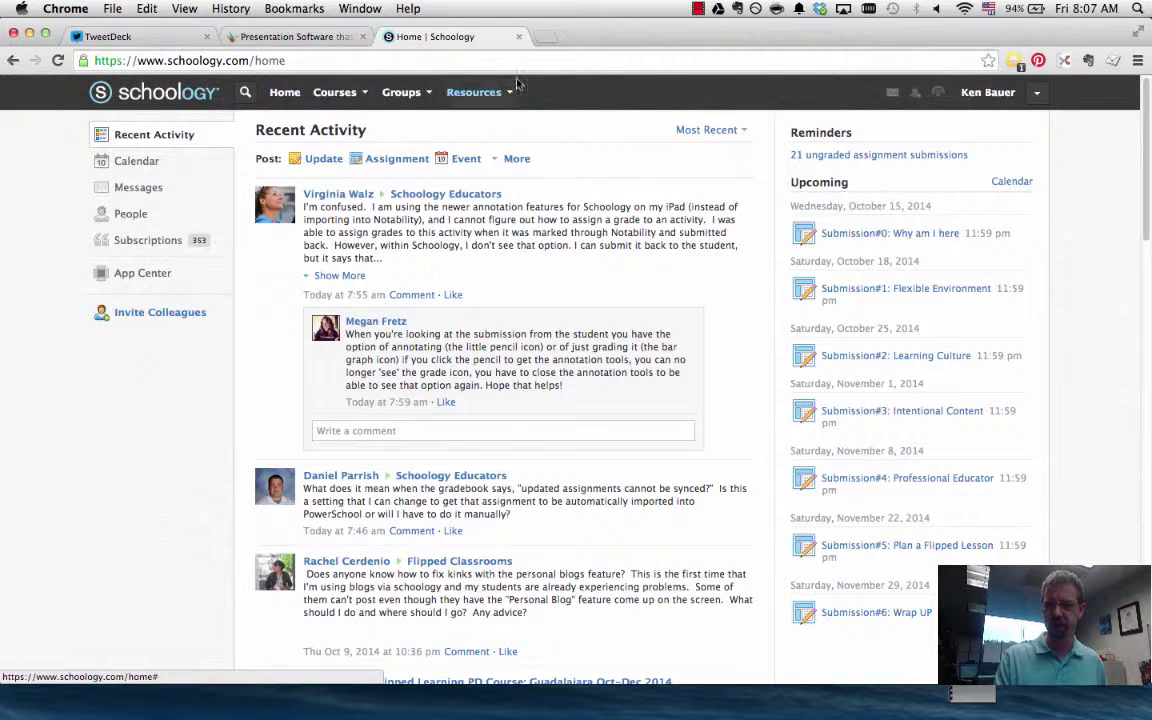
{"action": "left_click", "coordinate": [336, 91]}
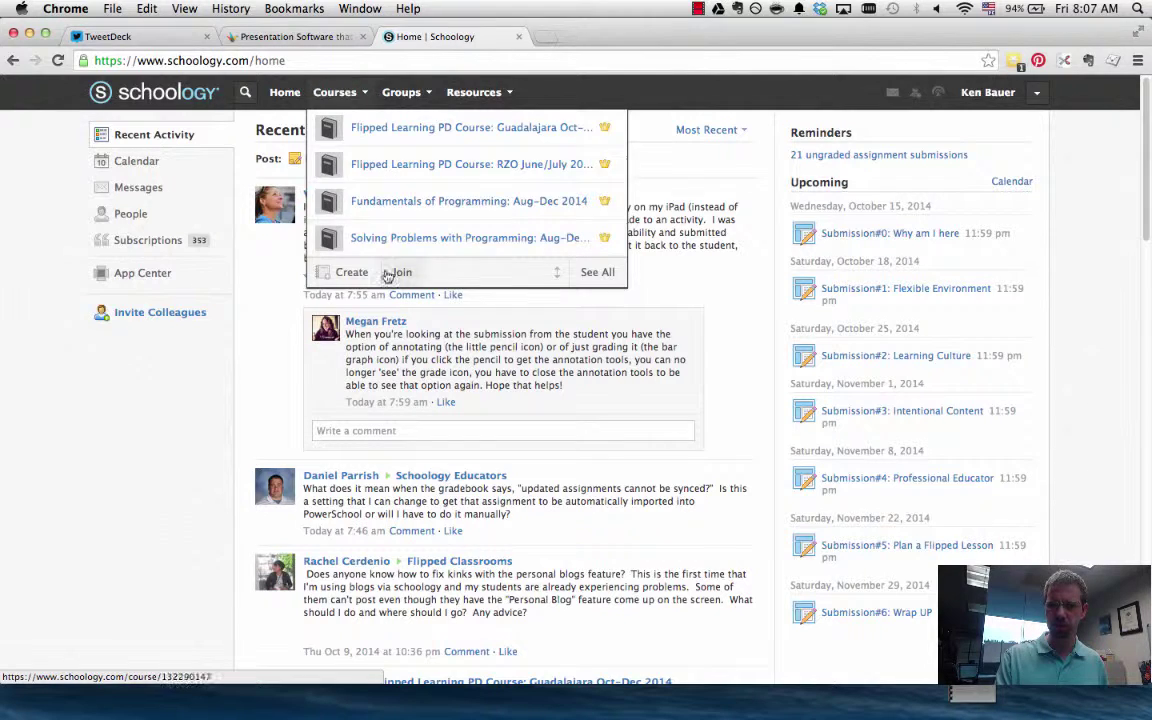
{"action": "left_click", "coordinate": [403, 96]}
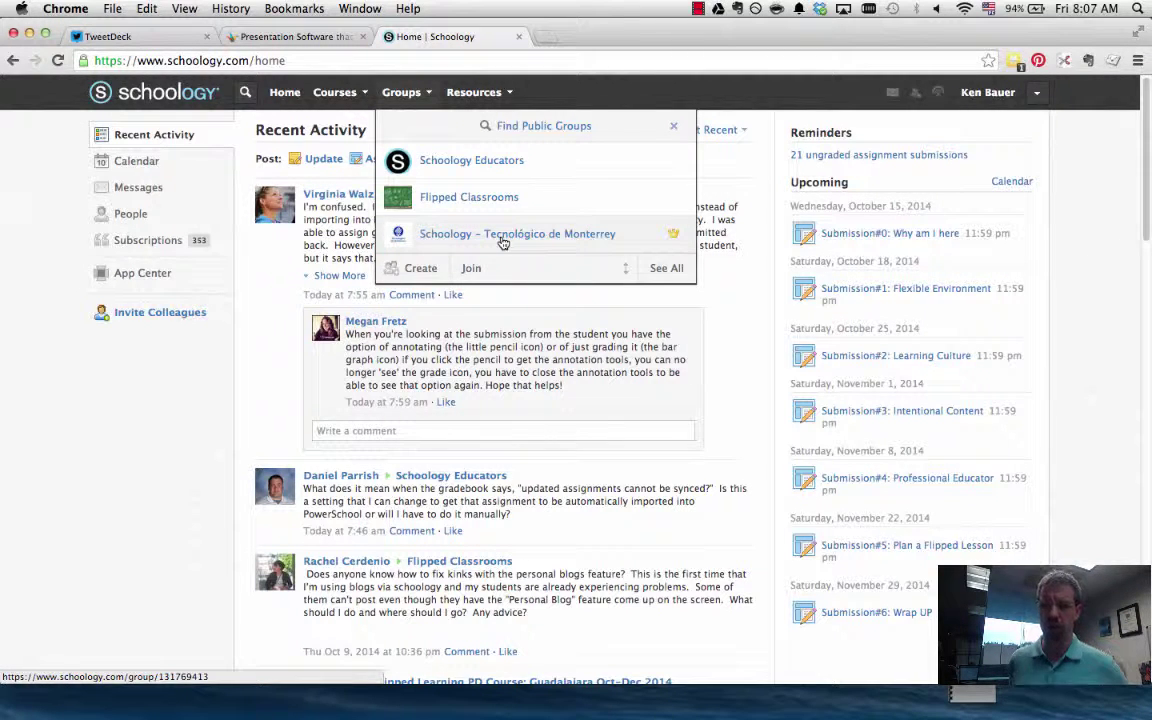
{"action": "left_click", "coordinate": [727, 332]}
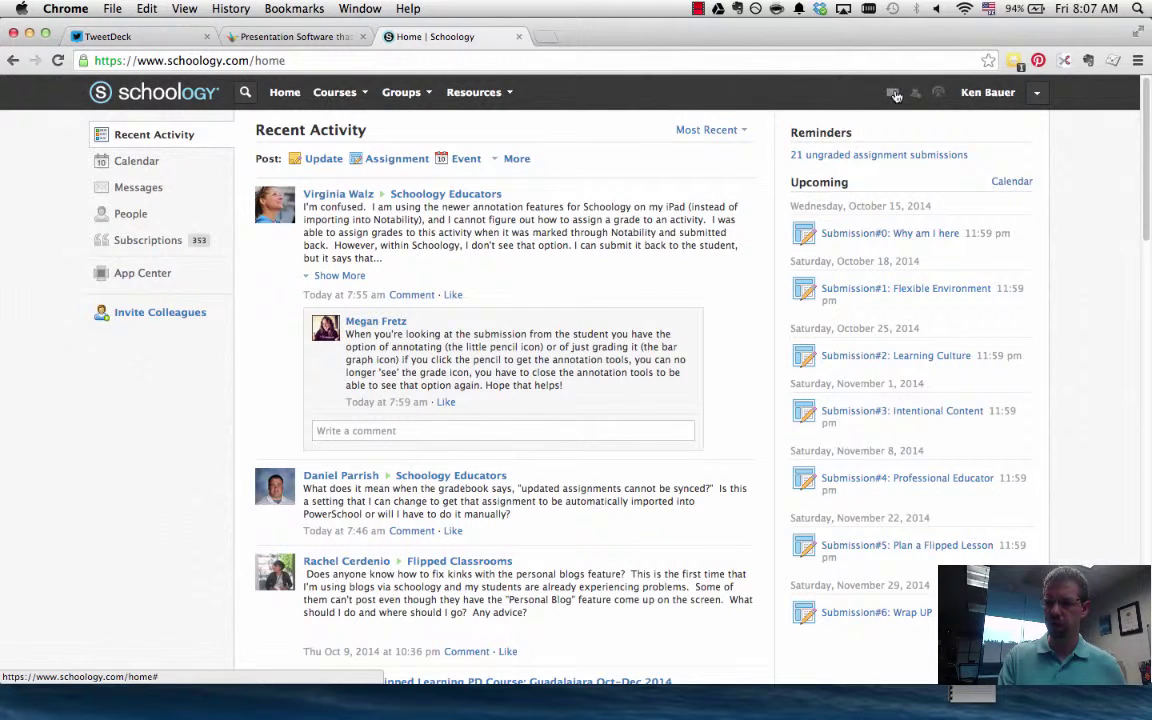
- Check the Messages, Requests and Notifications dropdowns, including the notification filter types
{"action": "left_click", "coordinate": [893, 92]}
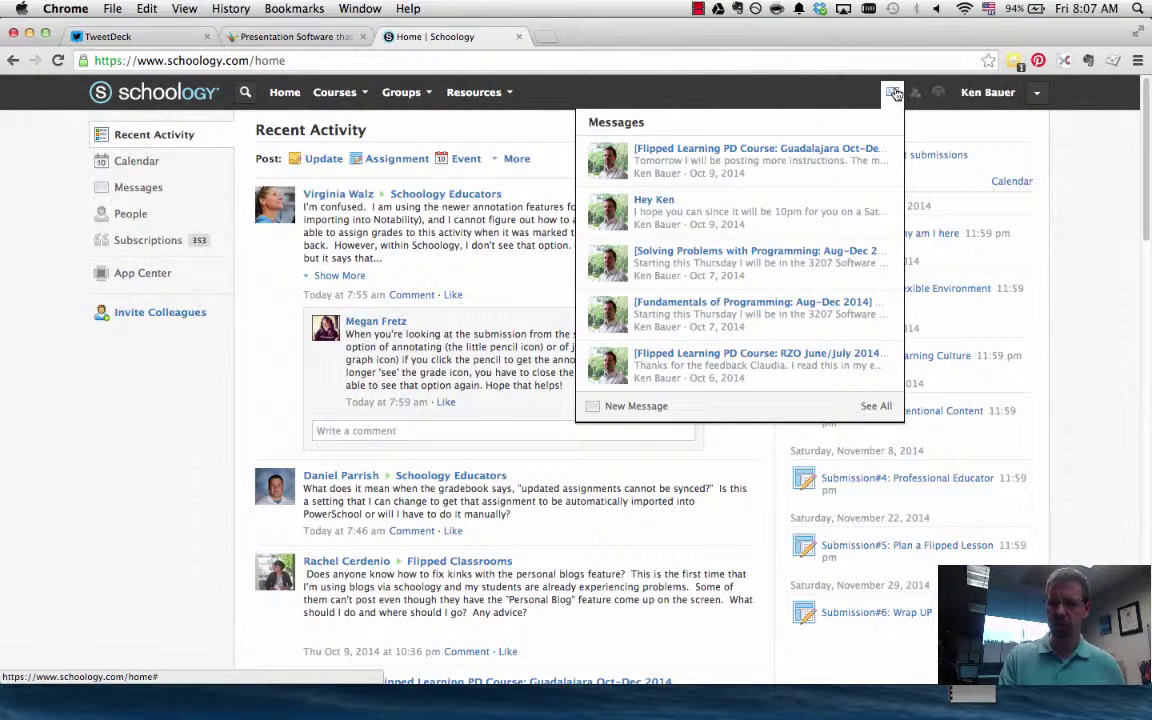
{"action": "left_click", "coordinate": [894, 93]}
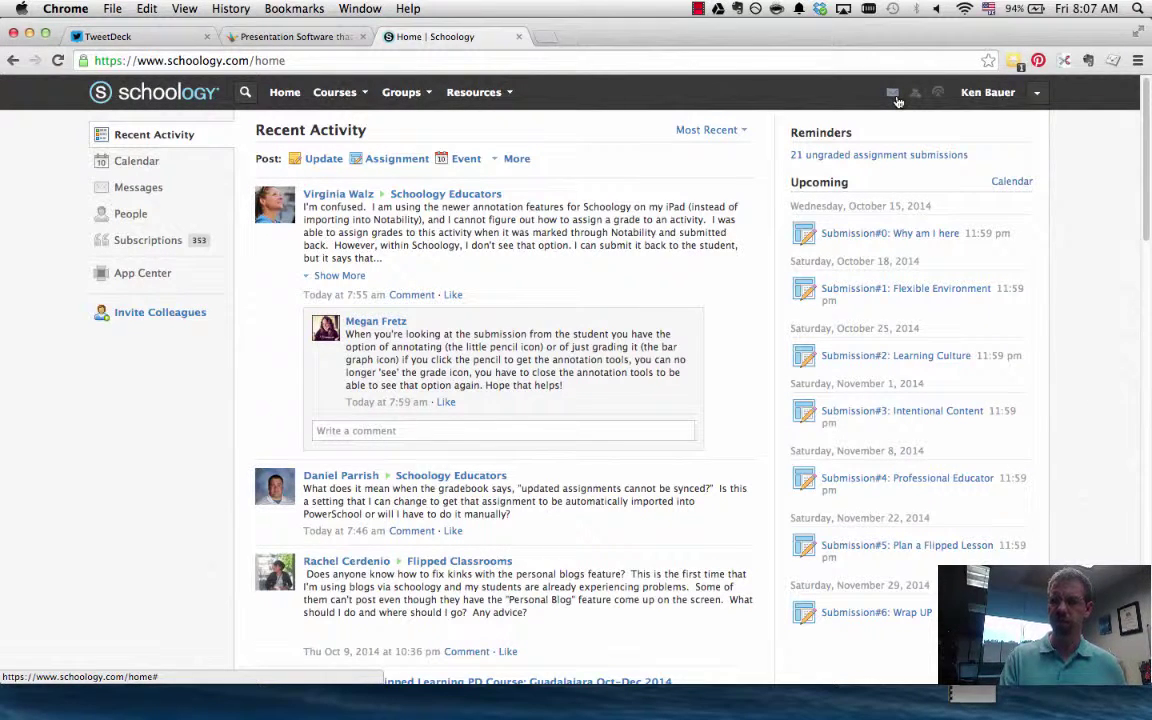
{"action": "left_click", "coordinate": [913, 94]}
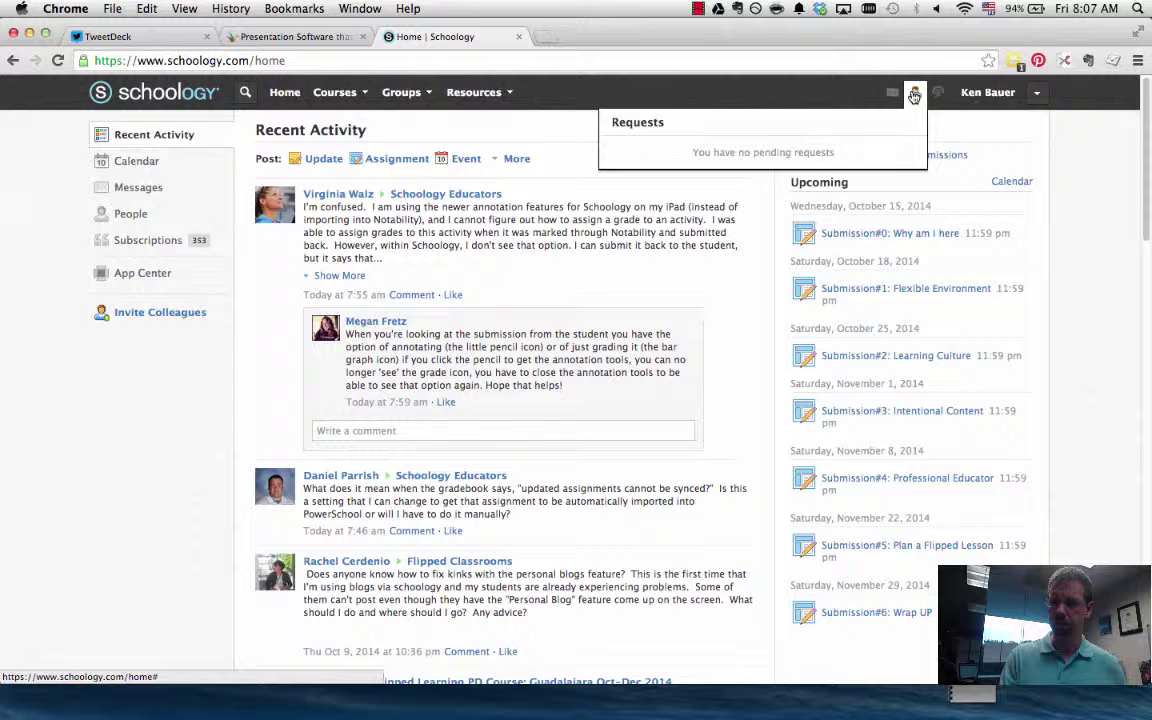
{"action": "left_click", "coordinate": [913, 94]}
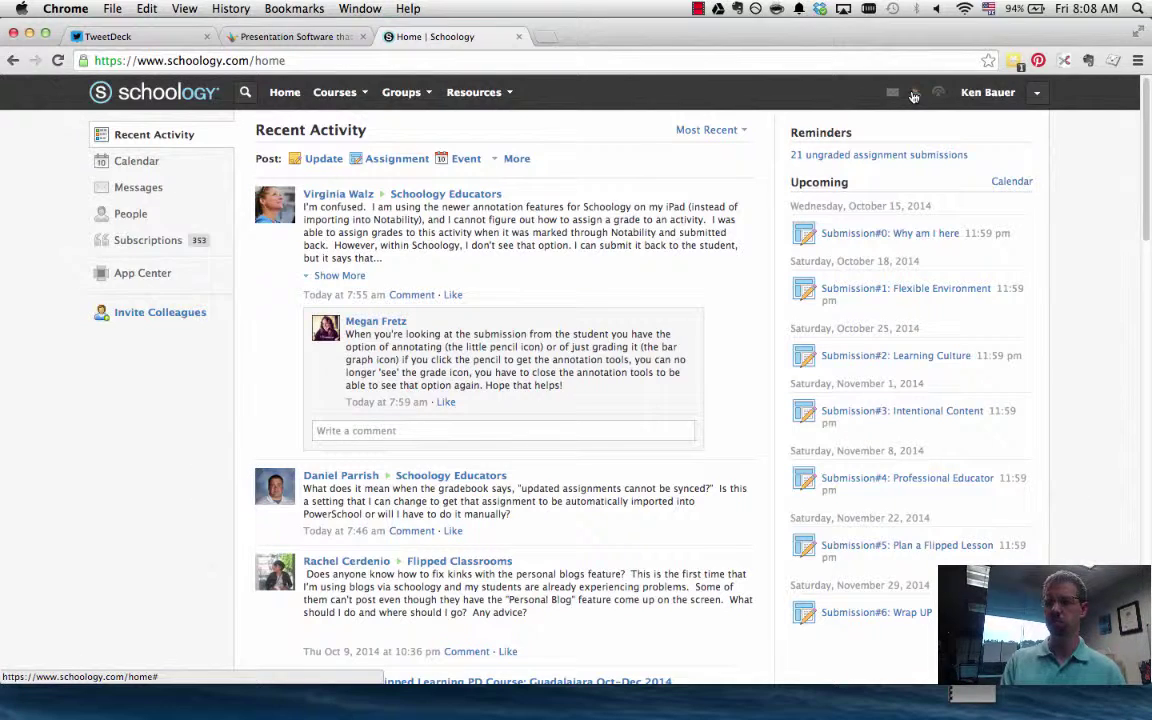
{"action": "left_click", "coordinate": [938, 94]}
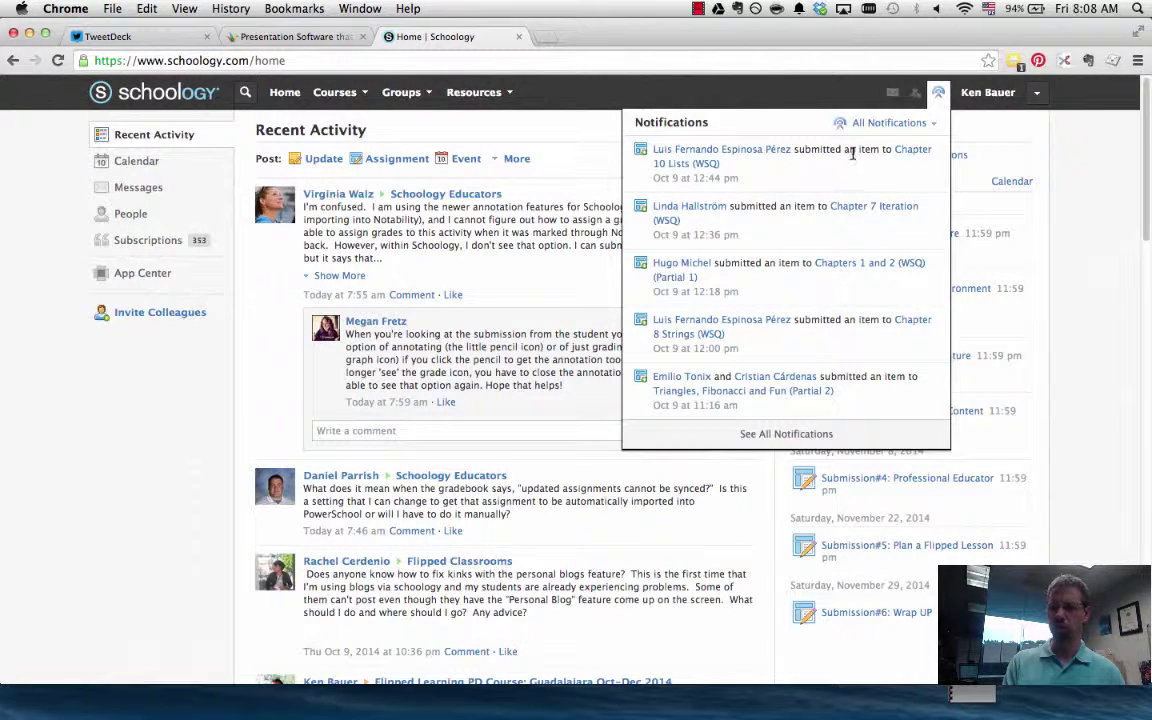
{"action": "left_click", "coordinate": [930, 124]}
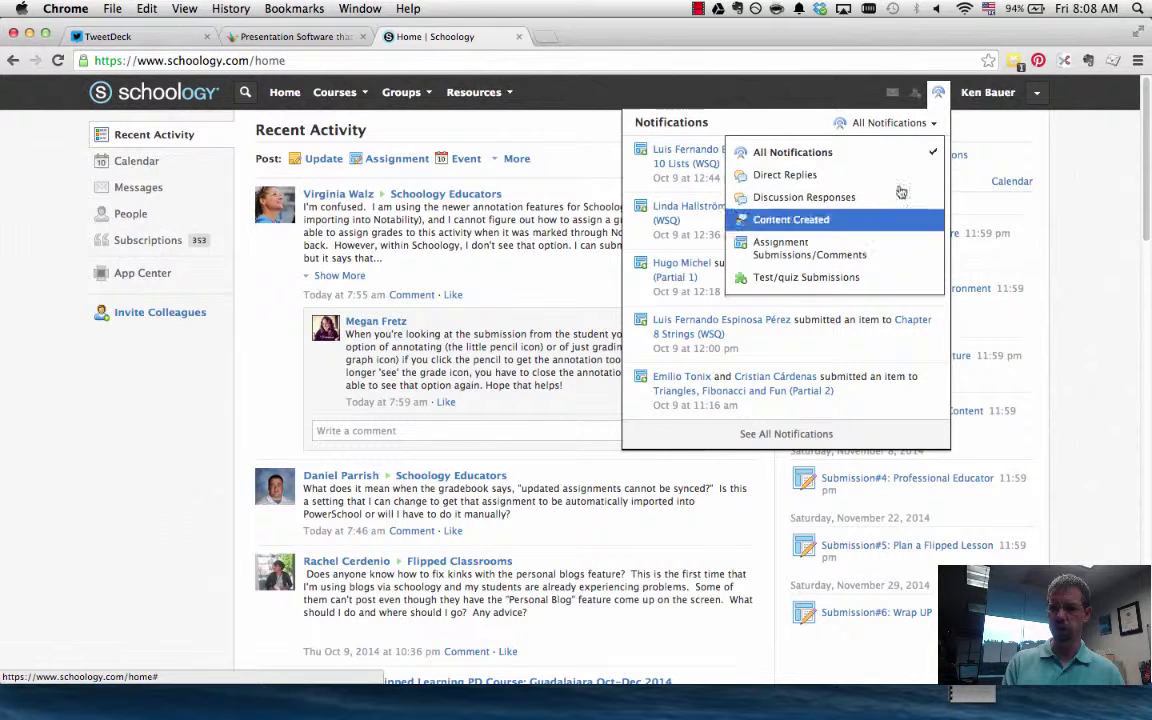
{"action": "left_click", "coordinate": [915, 124]}
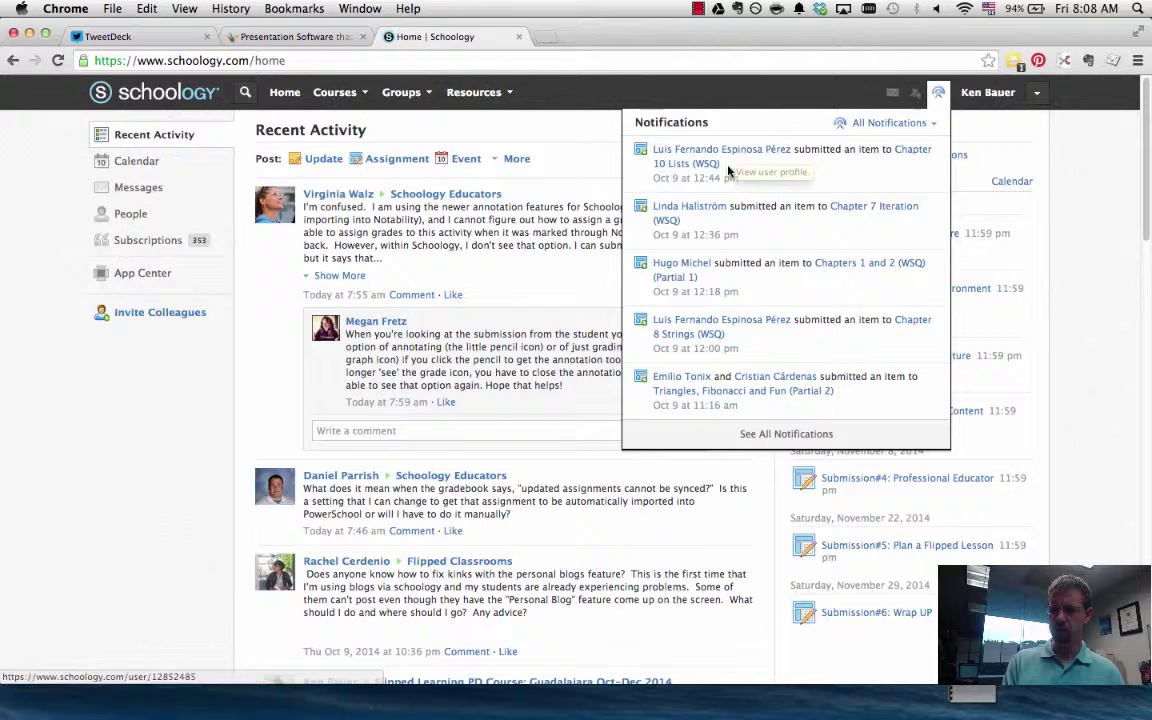
{"action": "left_click", "coordinate": [893, 110]}
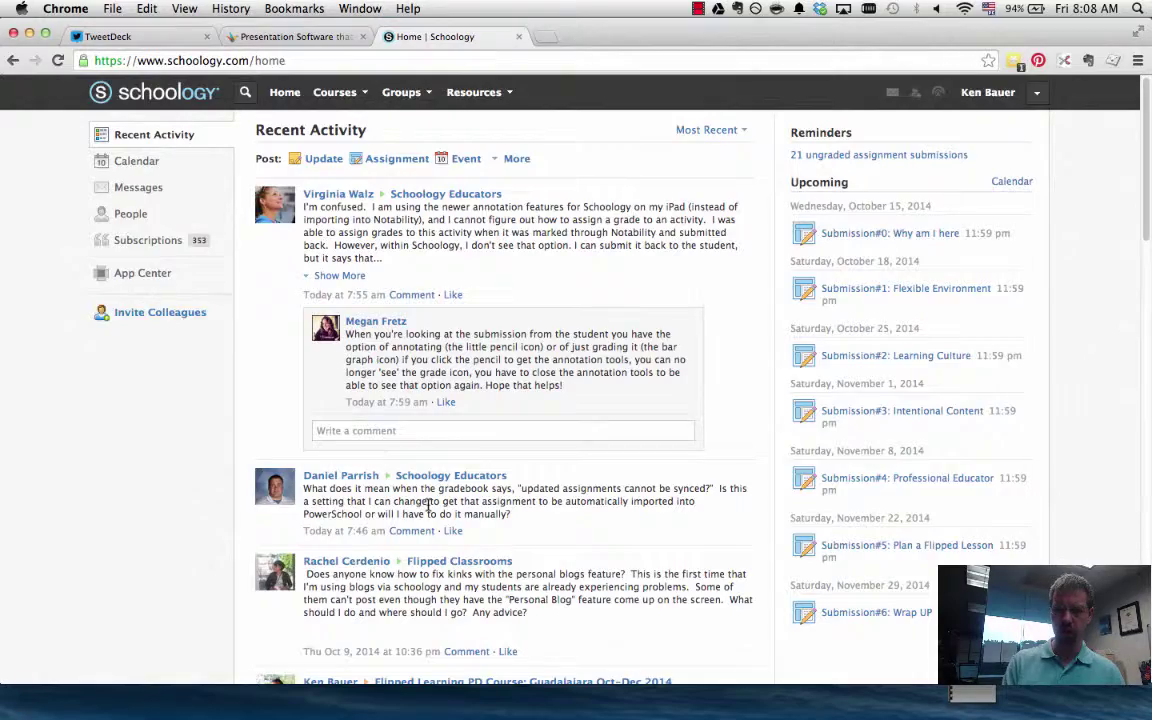
- Scroll the feed, then open Flipped Learning PD Course: Guadalajara Oct-Dec 2014 from Courses
{"action": "scroll", "coordinate": [428, 505], "scroll_direction": "down", "scroll_amount": 10}
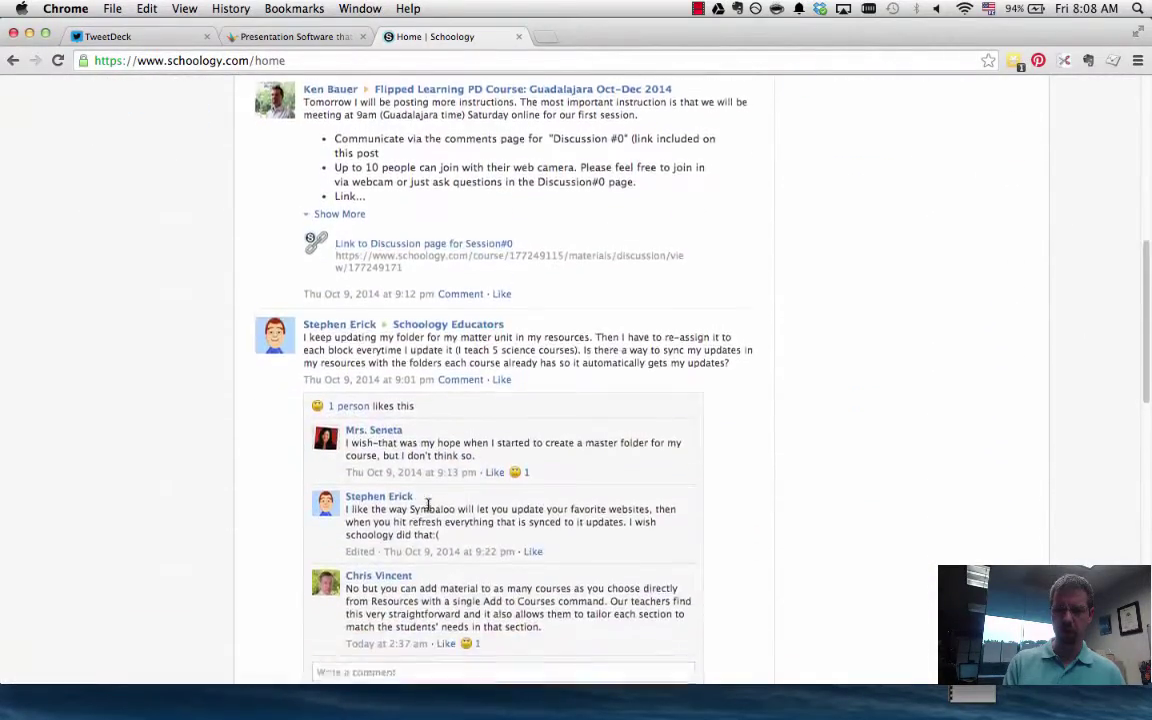
{"action": "scroll", "coordinate": [428, 505], "scroll_direction": "up", "scroll_amount": 10}
{"action": "scroll", "coordinate": [433, 458], "scroll_direction": "down", "scroll_amount": 5}
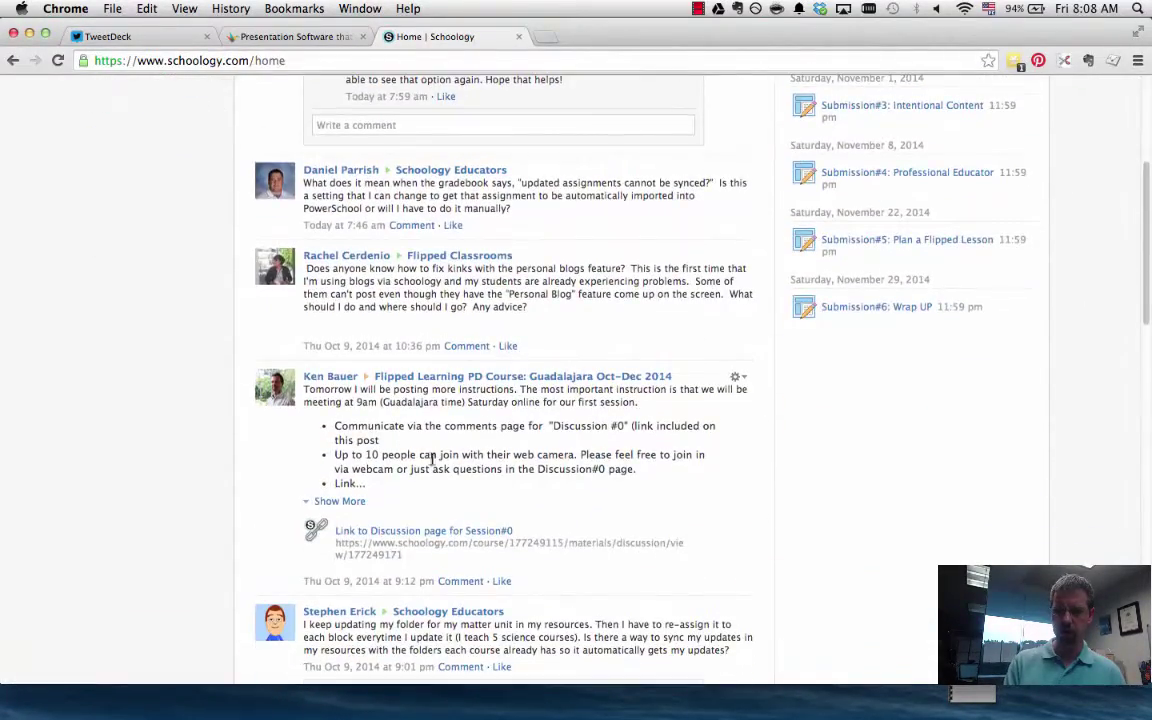
{"action": "scroll", "coordinate": [551, 465], "scroll_direction": "up", "scroll_amount": 1}
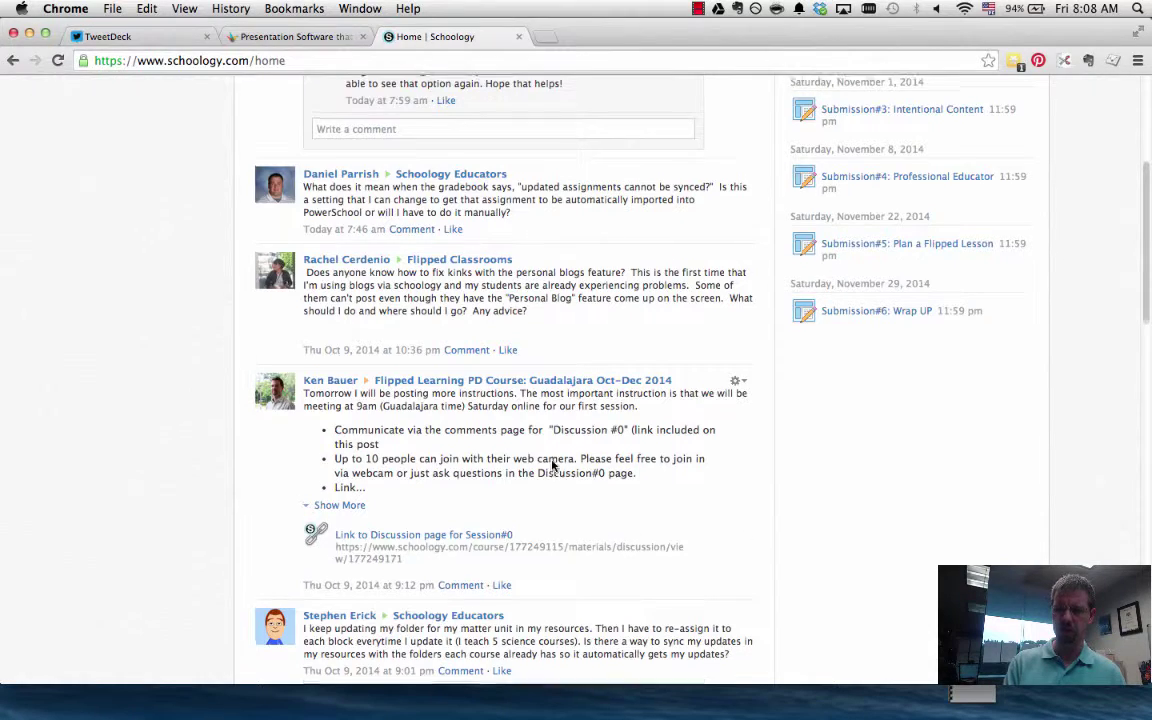
{"action": "scroll", "coordinate": [551, 465], "scroll_direction": "up", "scroll_amount": 5}
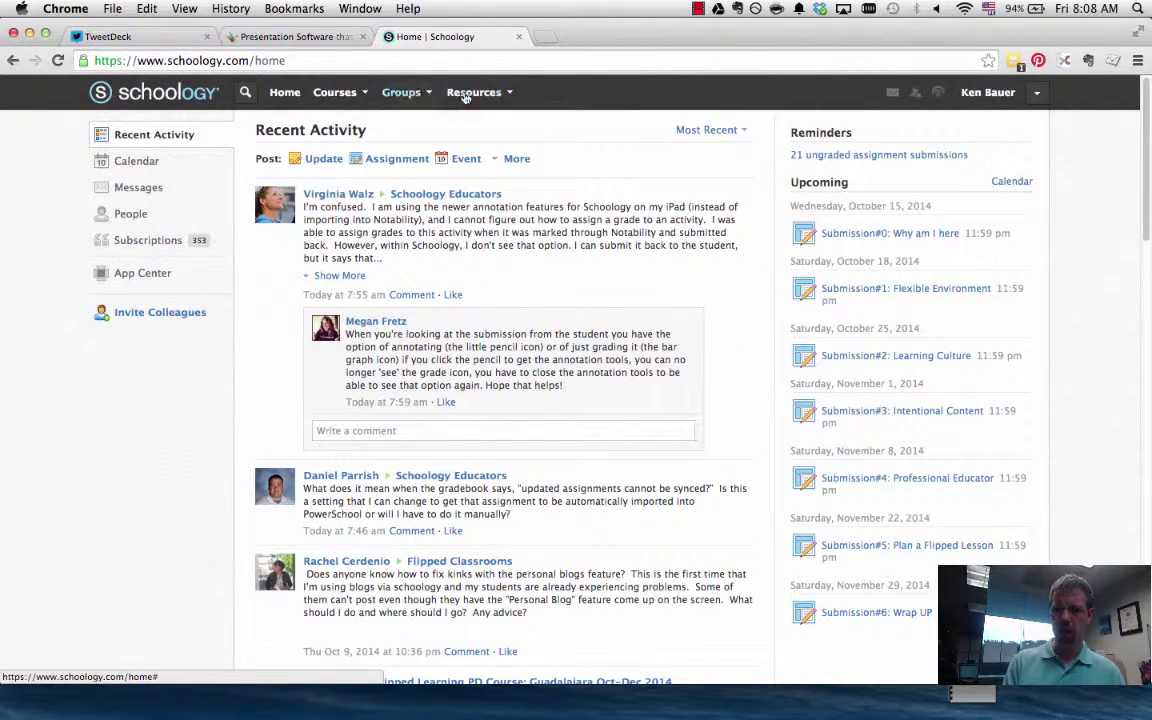
{"action": "left_click", "coordinate": [347, 98]}
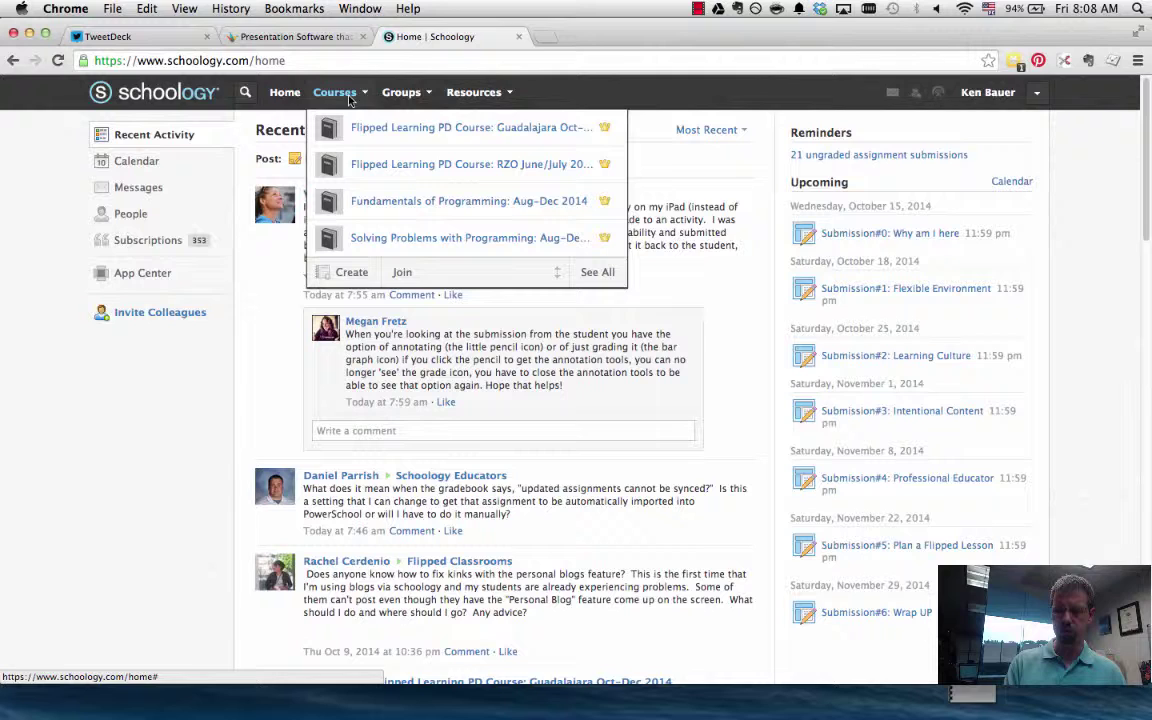
{"action": "left_click", "coordinate": [415, 135]}
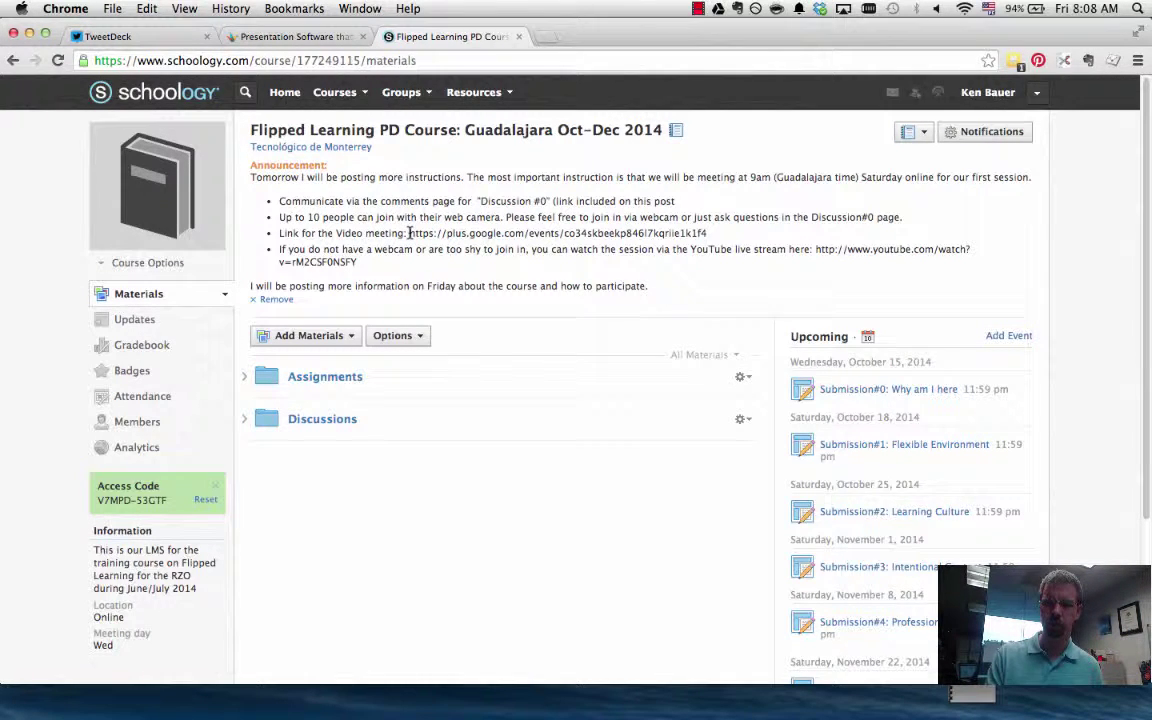
- Highlight the announcement's Google+ meeting link and look at the course switcher list
{"action": "left_click_drag", "start_coordinate": [409, 233], "coordinate": [709, 236]}
{"action": "left_click", "coordinate": [709, 236]}
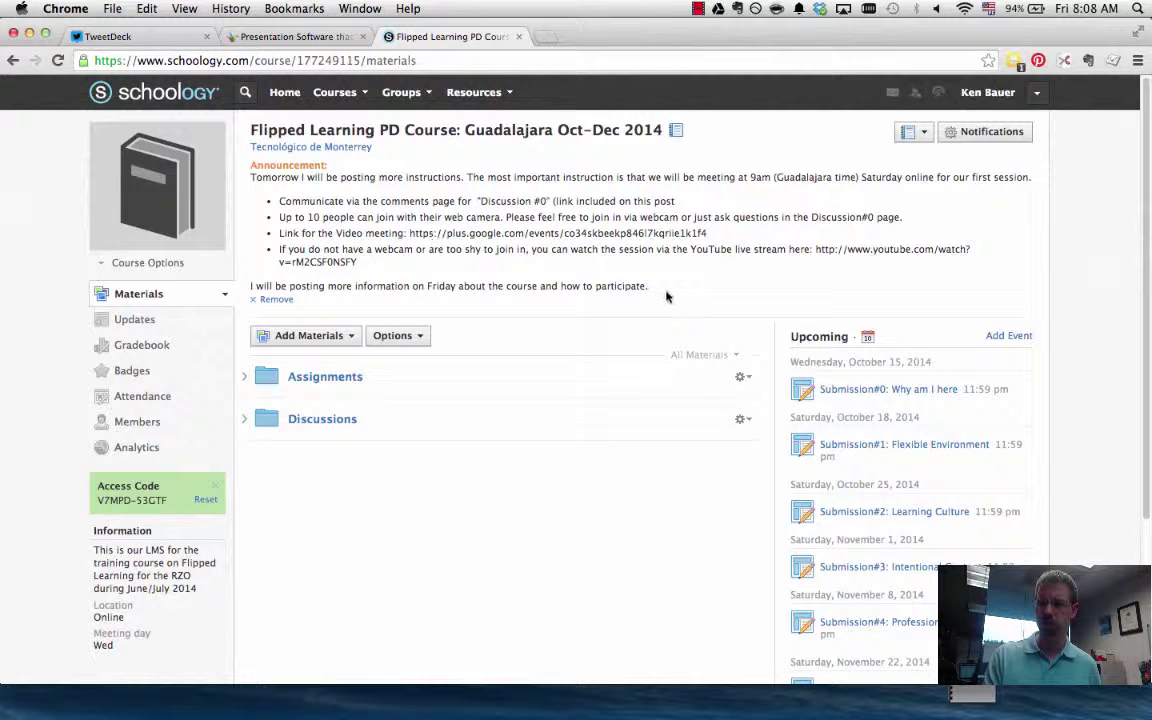
{"action": "left_click", "coordinate": [921, 134]}
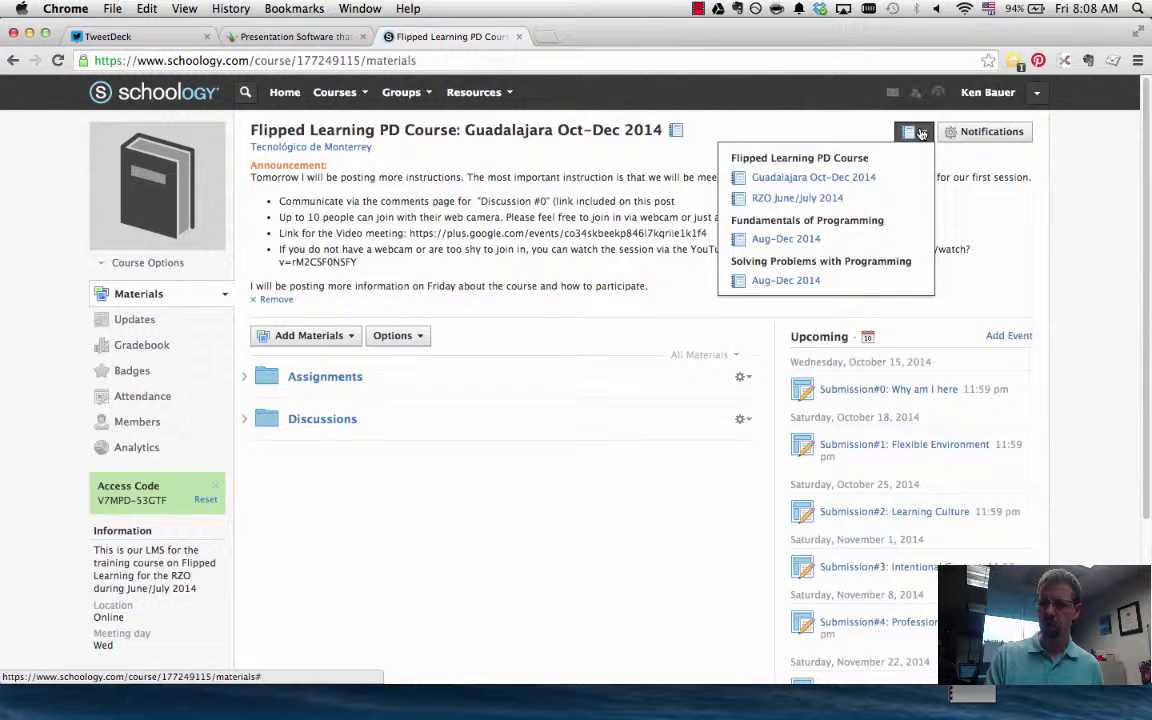
{"action": "left_click", "coordinate": [921, 134]}
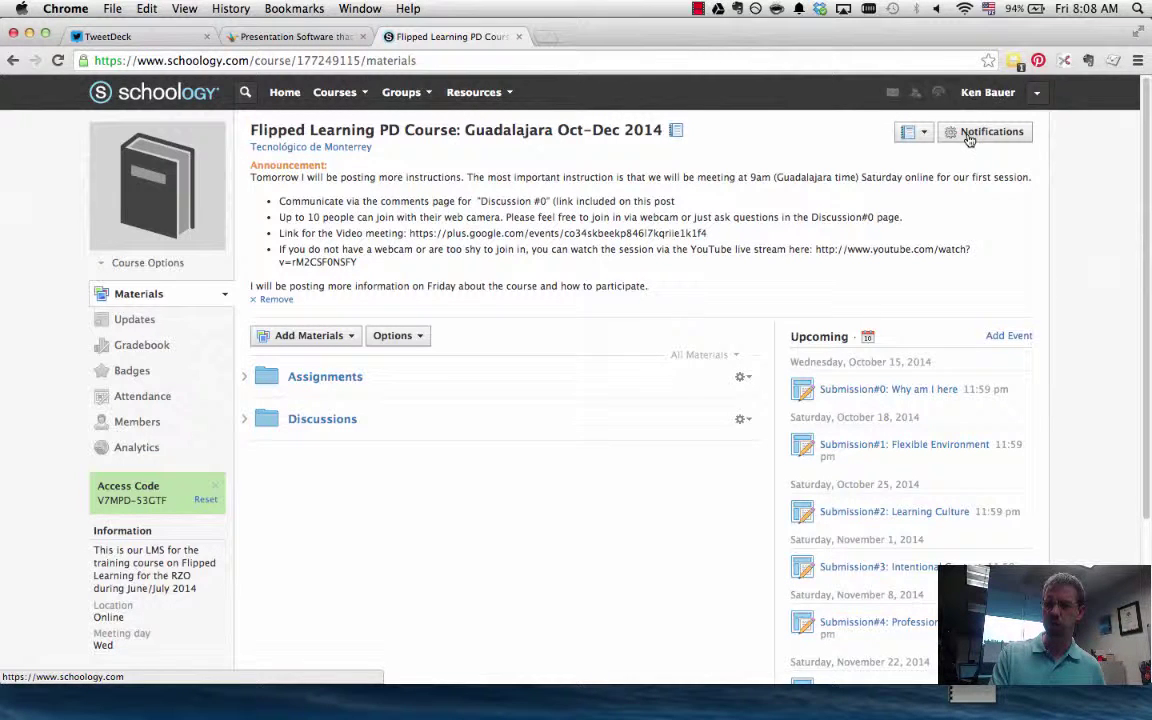
{"action": "left_click", "coordinate": [968, 140]}
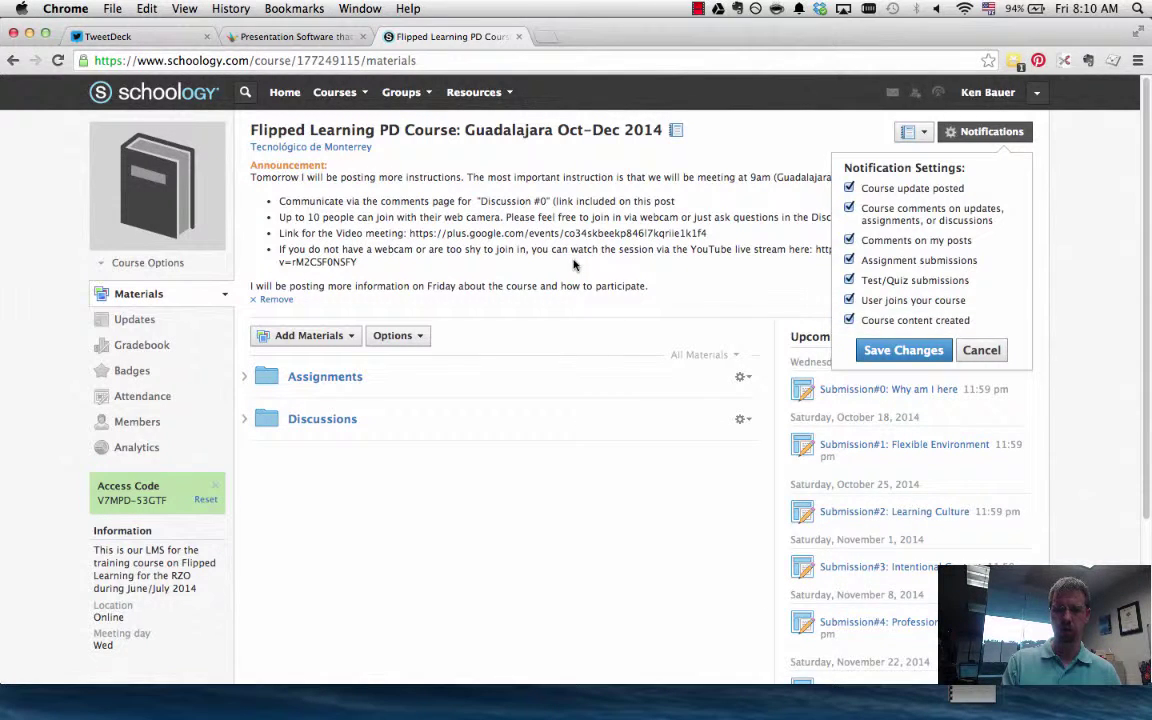
{"action": "left_click", "coordinate": [517, 240]}
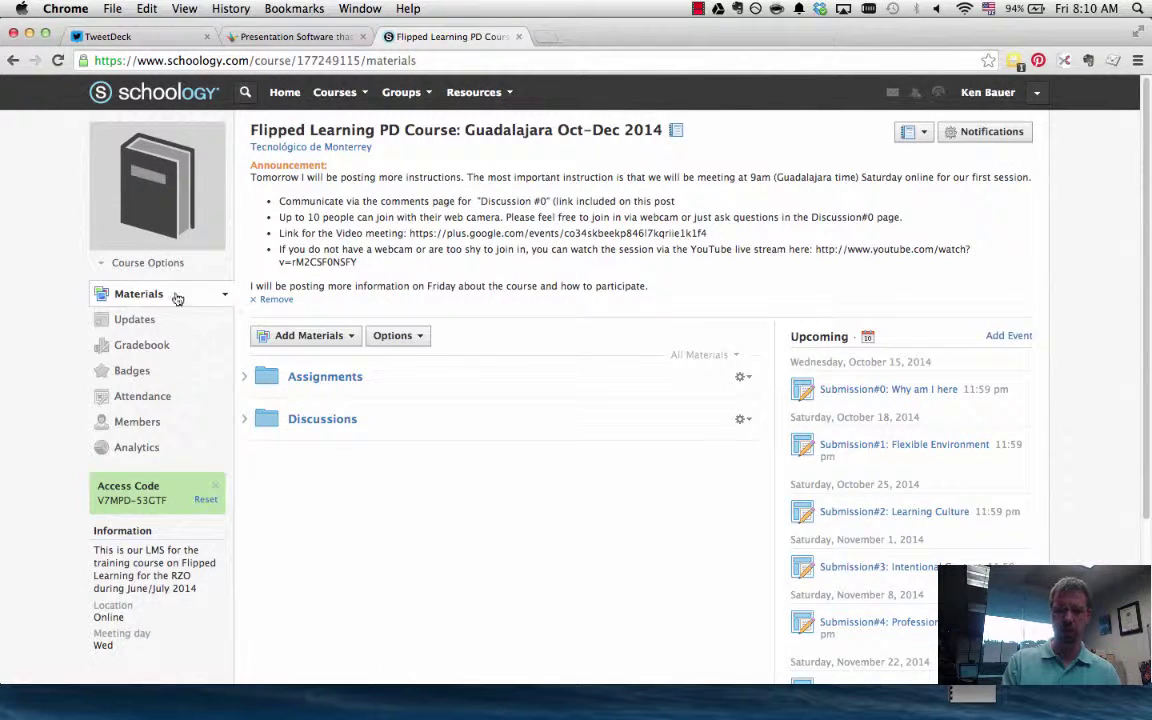
- Expand the Assignments and Discussions folders, then highlight the announcement's video meeting link
{"action": "left_click", "coordinate": [242, 381]}
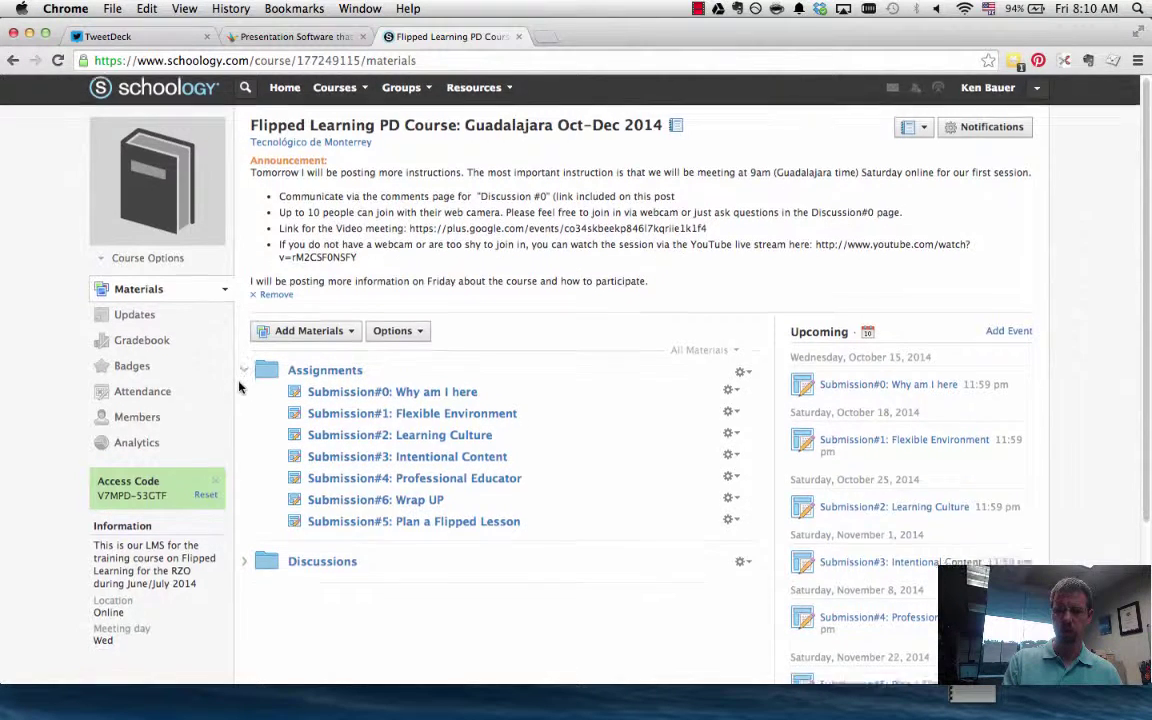
{"action": "scroll", "coordinate": [239, 388], "scroll_direction": "down", "scroll_amount": 4}
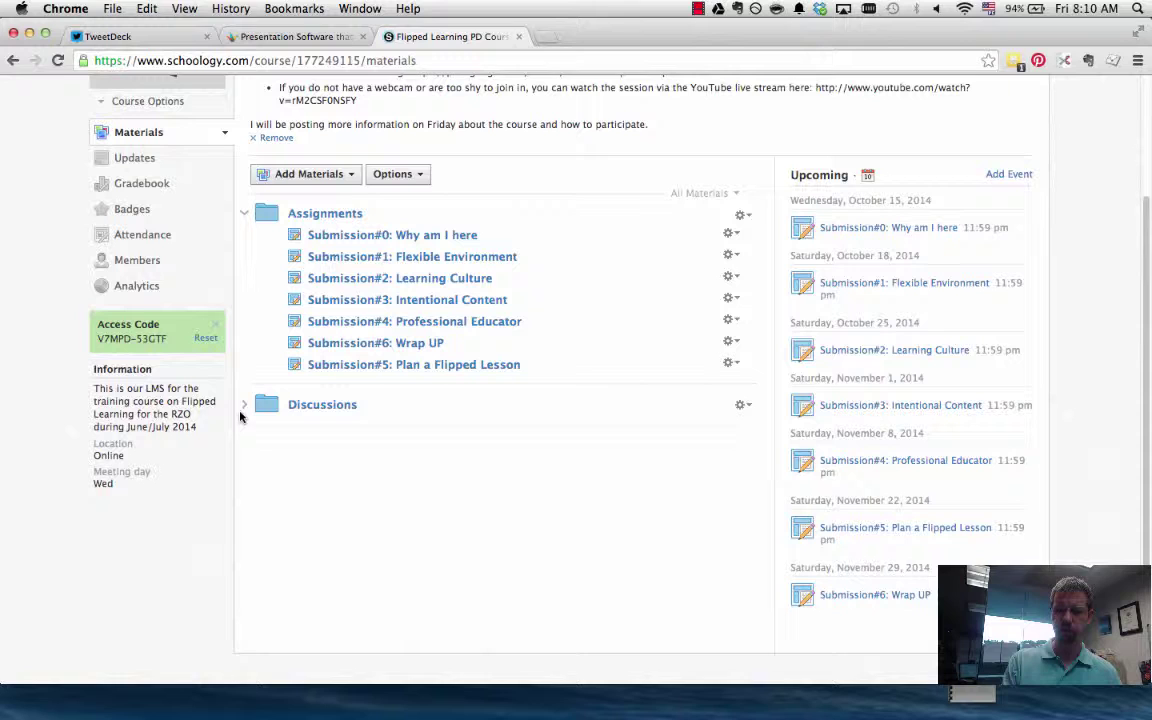
{"action": "left_click", "coordinate": [242, 409]}
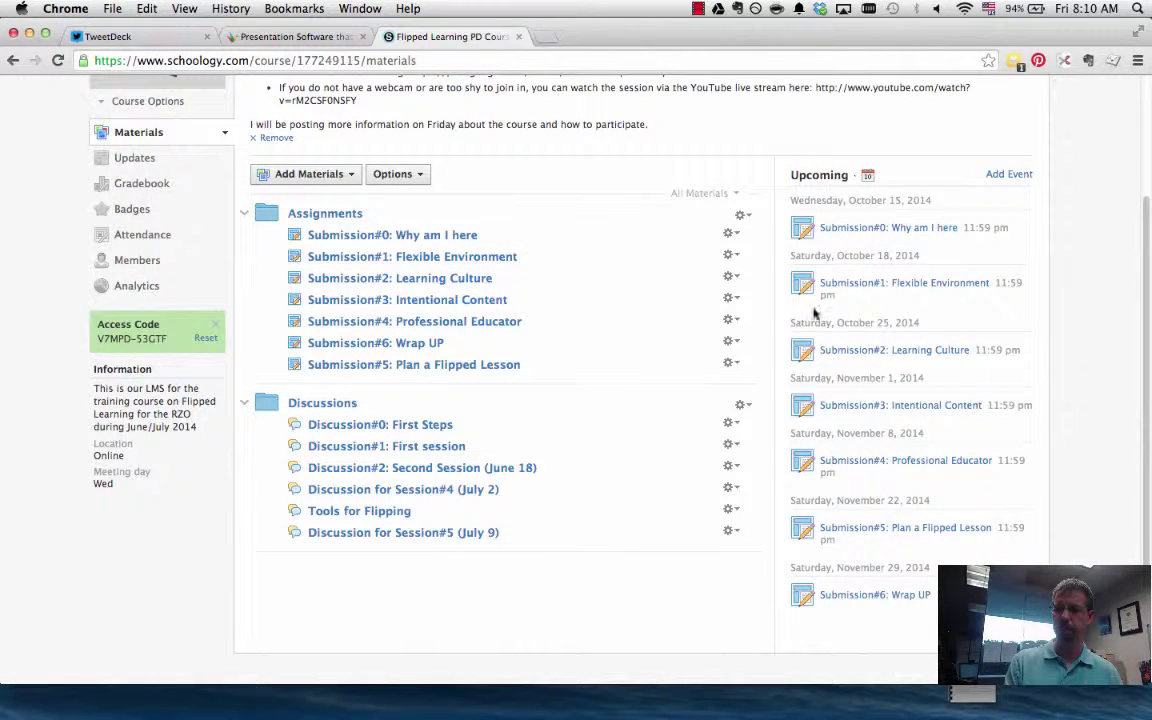
{"action": "left_click_drag", "start_coordinate": [788, 520], "coordinate": [684, 517]}
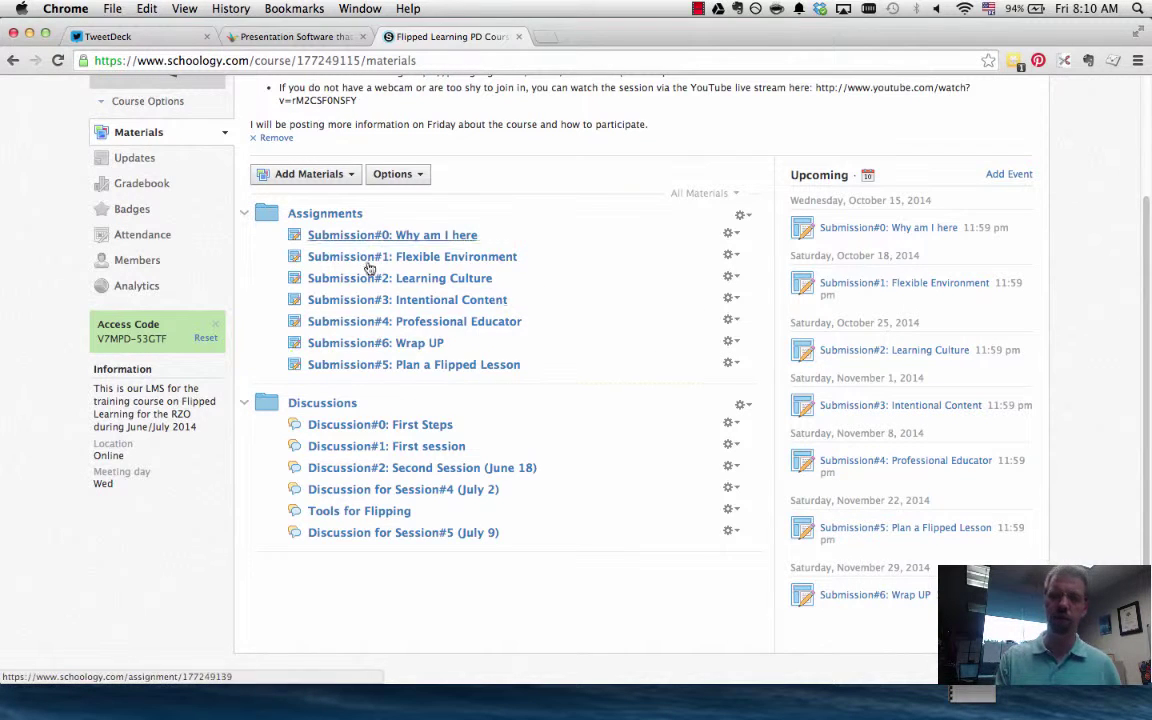
{"action": "mouse_move", "coordinate": [404, 364]}
{"action": "left_mouse_down"}
{"action": "mouse_move", "coordinate": [385, 423]}
{"action": "mouse_move", "coordinate": [320, 353]}
{"action": "mouse_move", "coordinate": [293, 371]}
{"action": "mouse_move", "coordinate": [337, 535]}
{"action": "mouse_move", "coordinate": [404, 418]}
{"action": "mouse_move", "coordinate": [380, 427]}
{"action": "mouse_move", "coordinate": [378, 360]}
{"action": "left_mouse_up"}
{"action": "left_click_drag", "start_coordinate": [326, 290], "coordinate": [334, 442]}
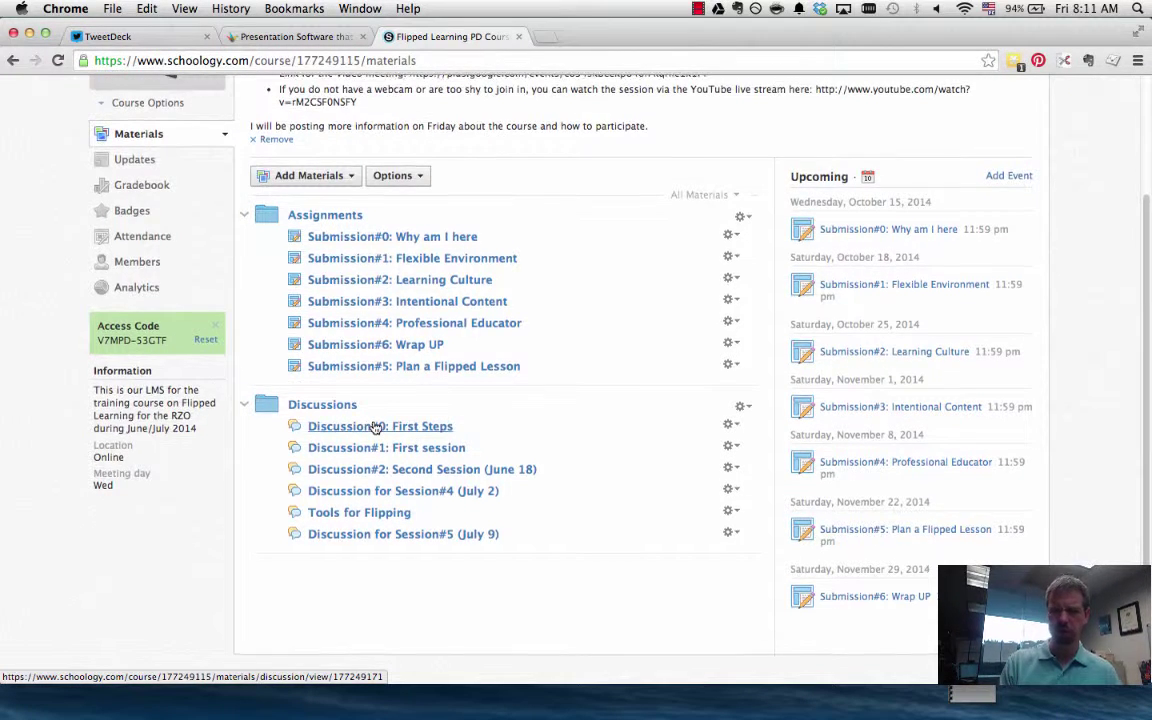
{"action": "scroll", "coordinate": [377, 425], "scroll_direction": "up", "scroll_amount": 3}
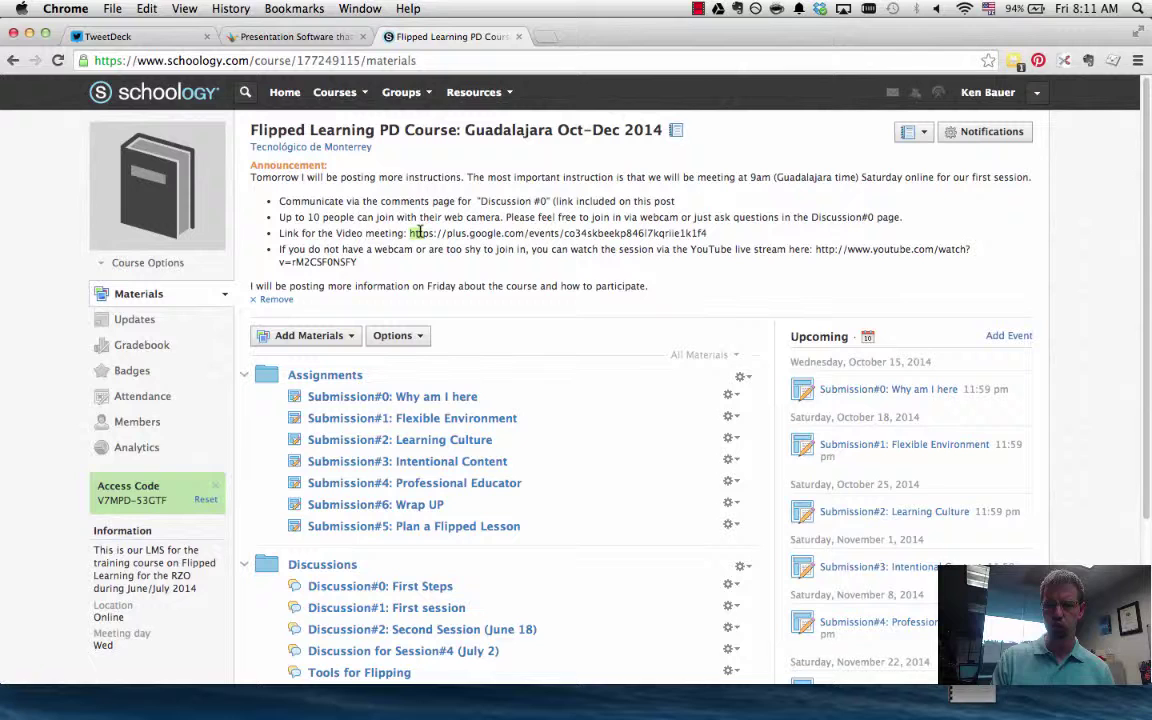
{"action": "left_click_drag", "start_coordinate": [409, 229], "coordinate": [735, 233]}
{"action": "key", "text": "super+c"}
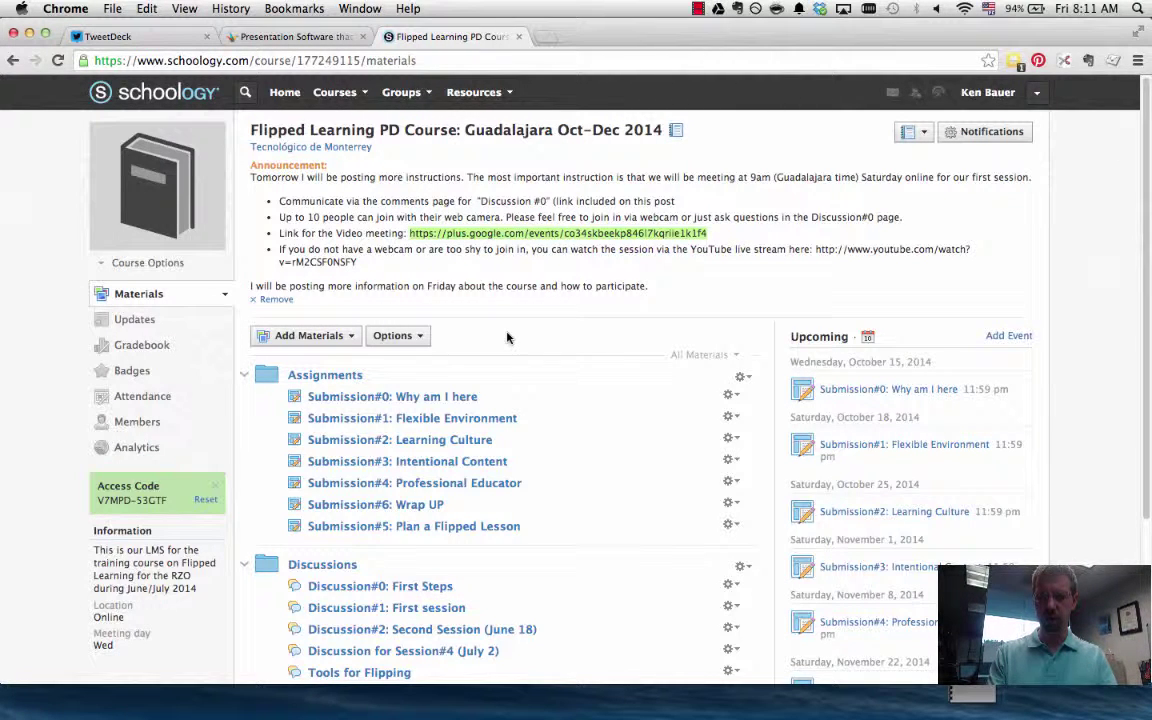
{"action": "left_click", "coordinate": [105, 265]}
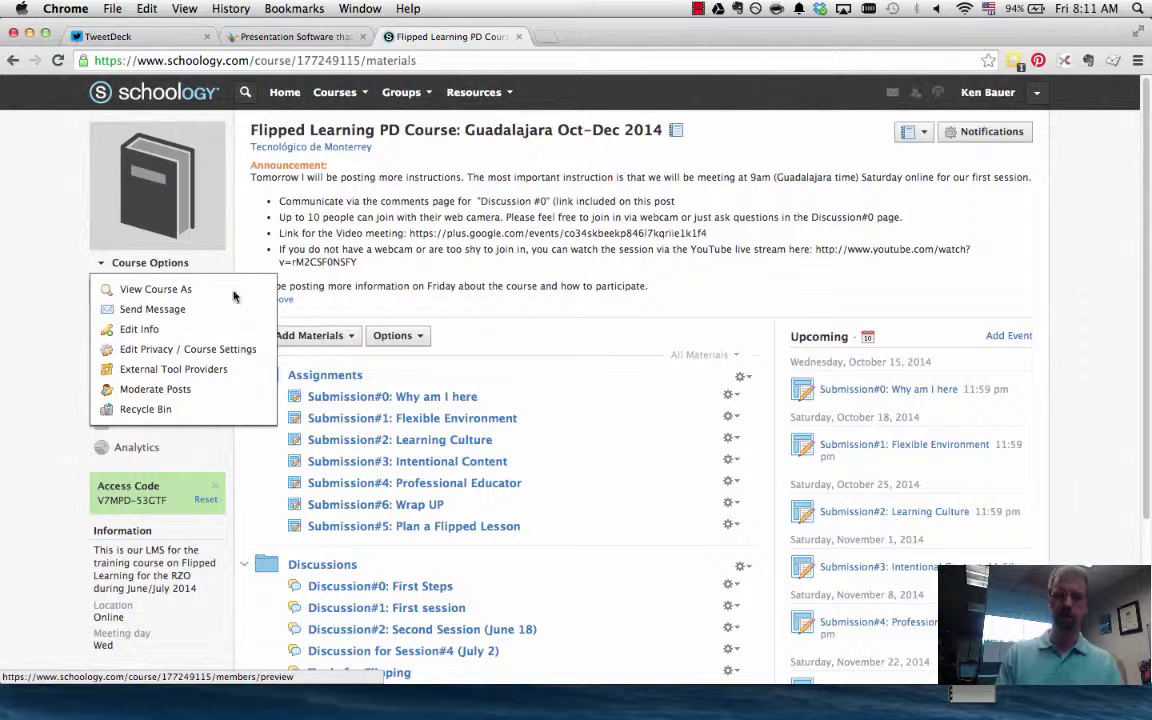
{"action": "left_click", "coordinate": [443, 278]}
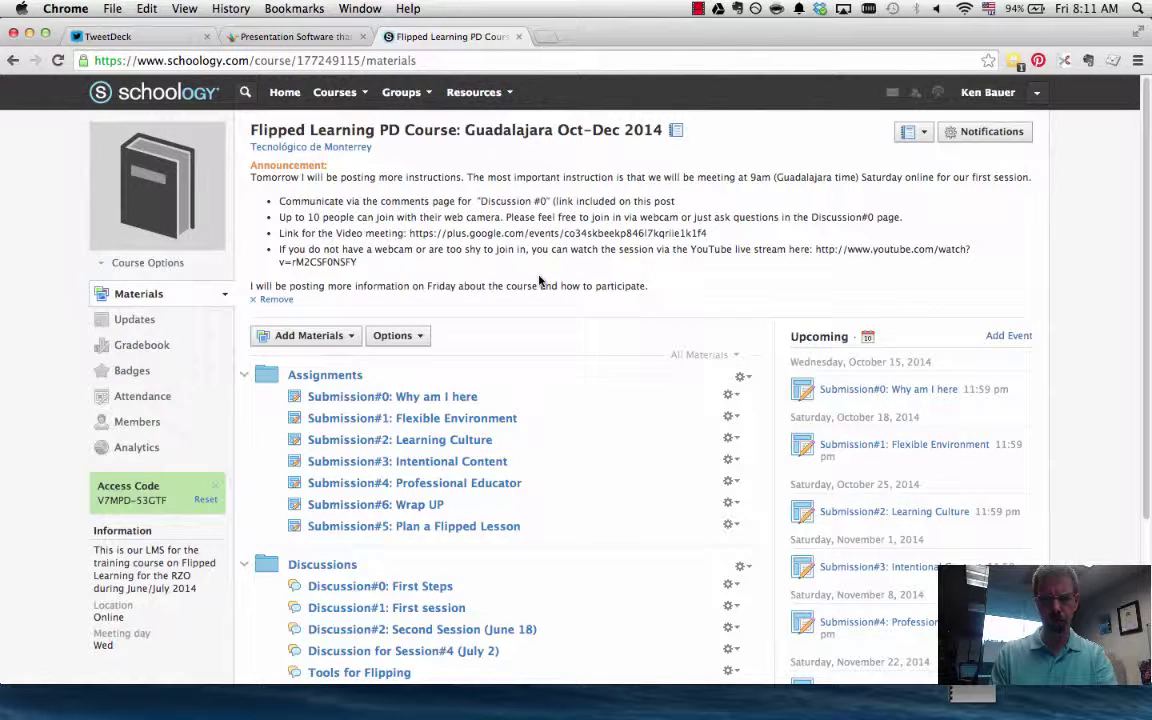
- Copy the Google+ video meeting link and load it in a new browser tab
{"action": "left_click_drag", "start_coordinate": [409, 233], "coordinate": [708, 234]}
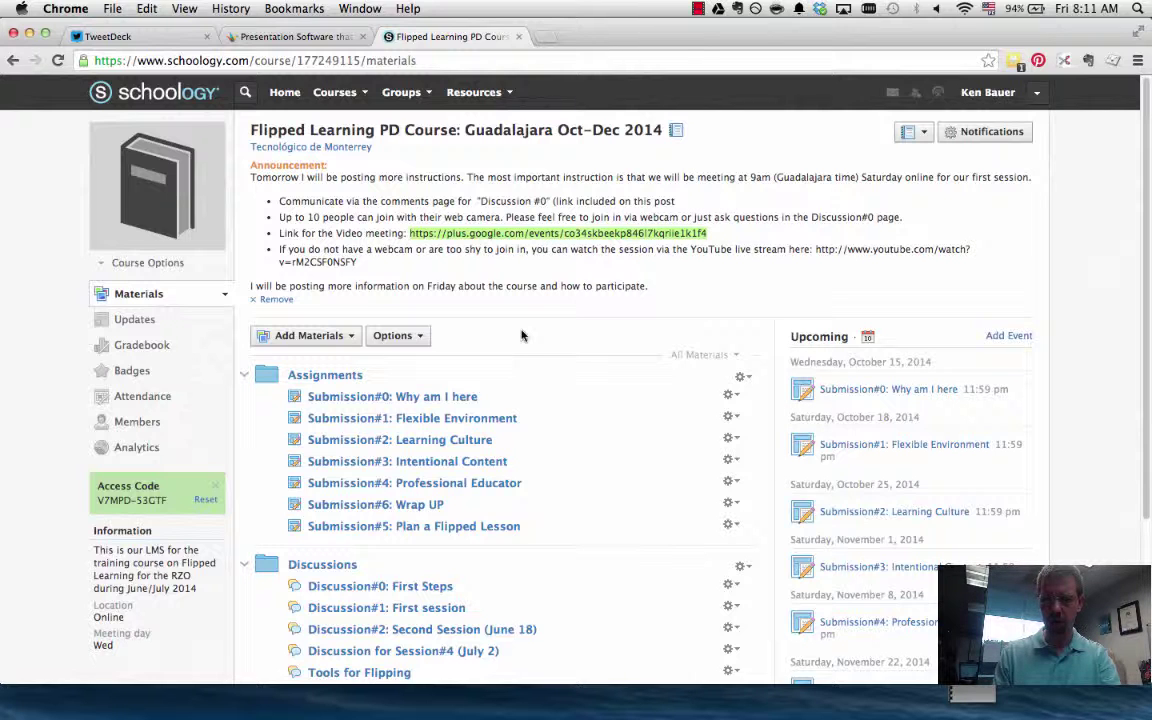
{"action": "key", "text": "super+t"}
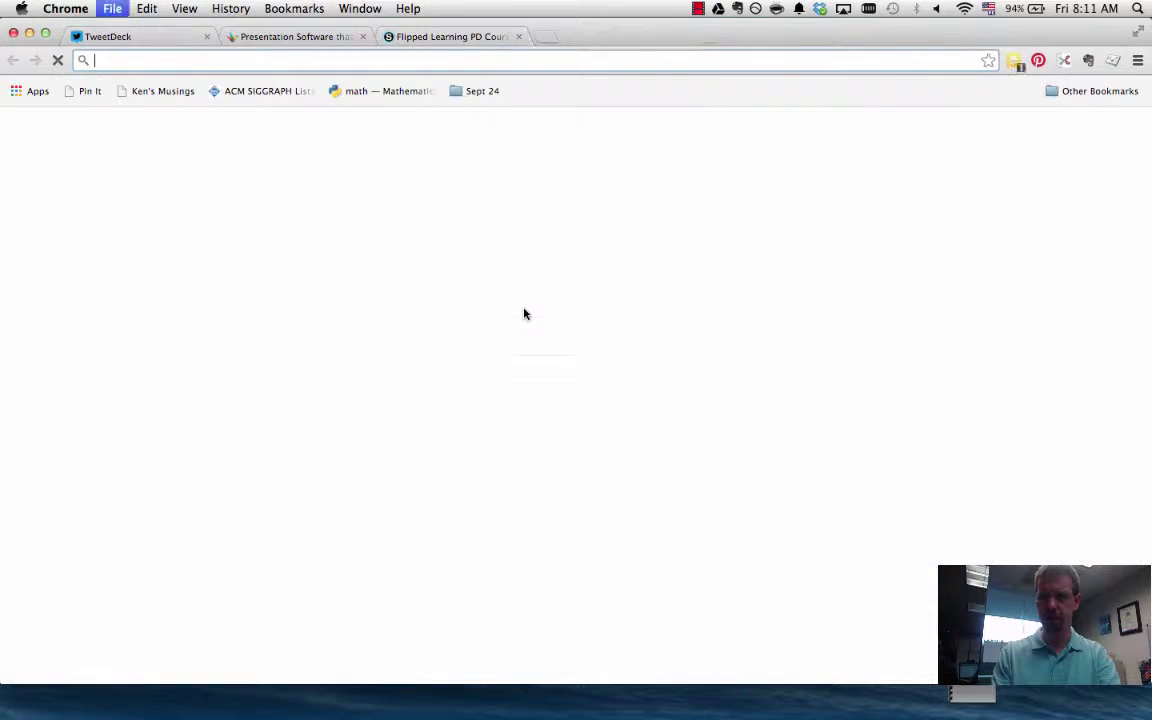
{"action": "key", "text": "super+v"}
{"action": "key", "text": "Return"}
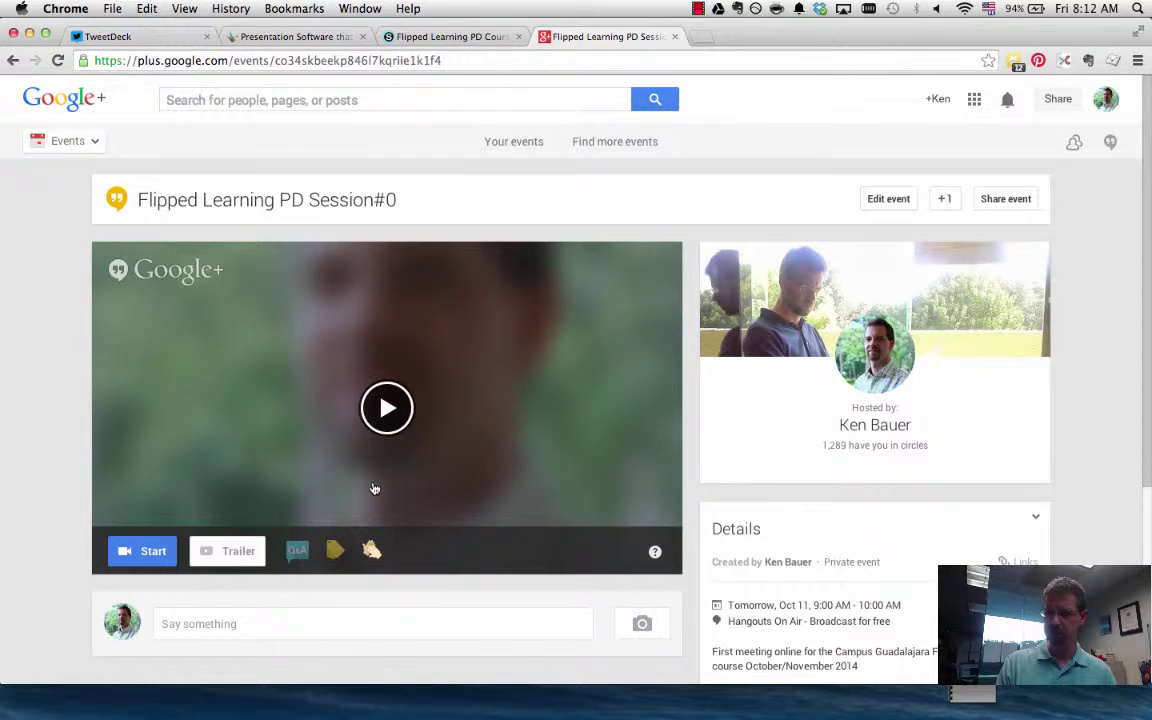
{"action": "scroll", "coordinate": [430, 488], "scroll_direction": "down", "scroll_amount": 4}
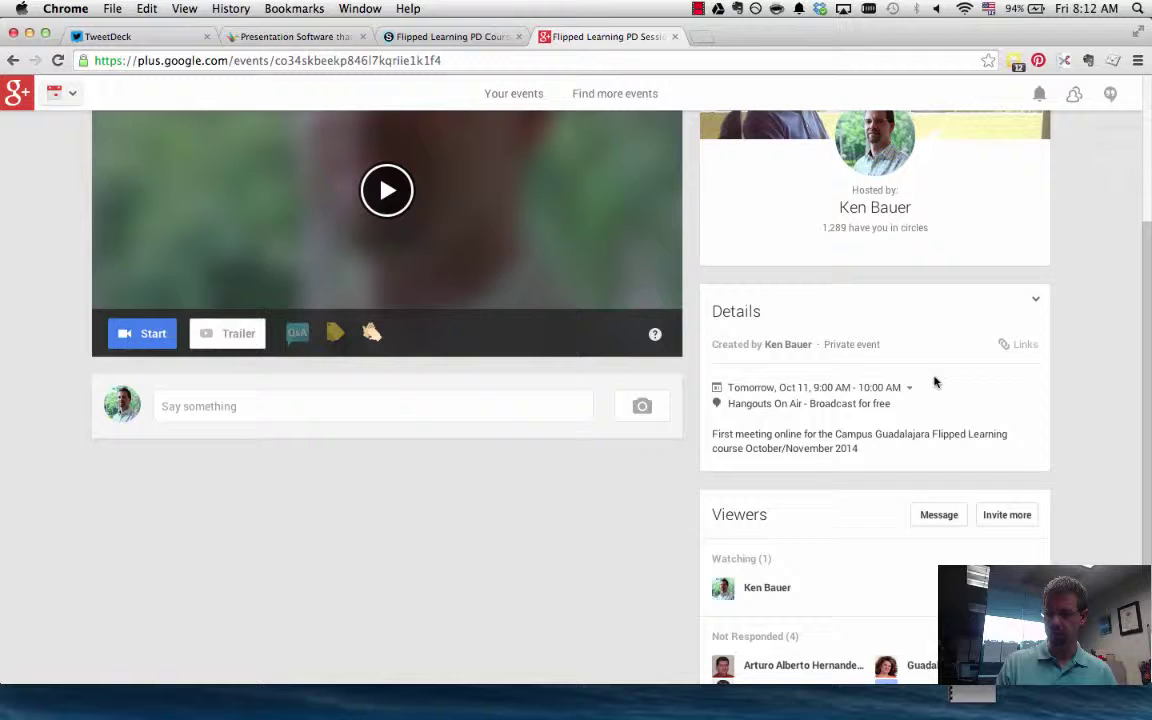
- Inspect the event's Event page, YouTube page and Video embed links, then go back to Schoology
{"action": "mouse_move", "coordinate": [797, 343]}
{"action": "left_click", "coordinate": [1030, 347]}
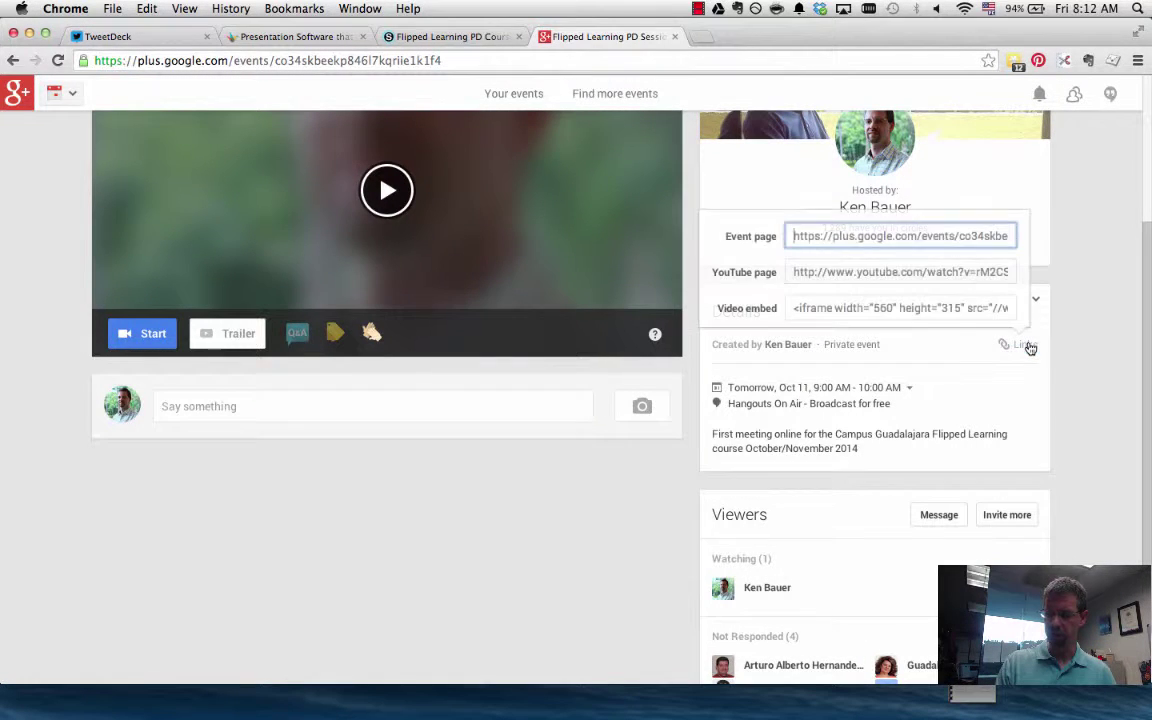
{"action": "left_click", "coordinate": [848, 276]}
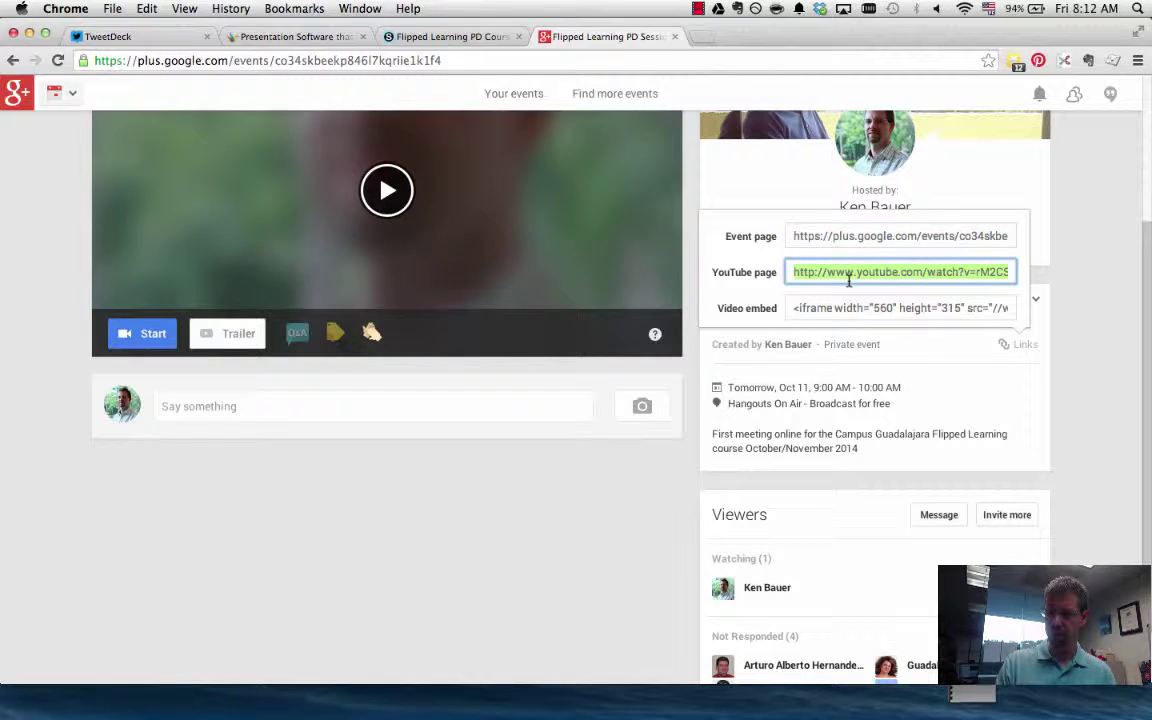
{"action": "left_click", "coordinate": [849, 308]}
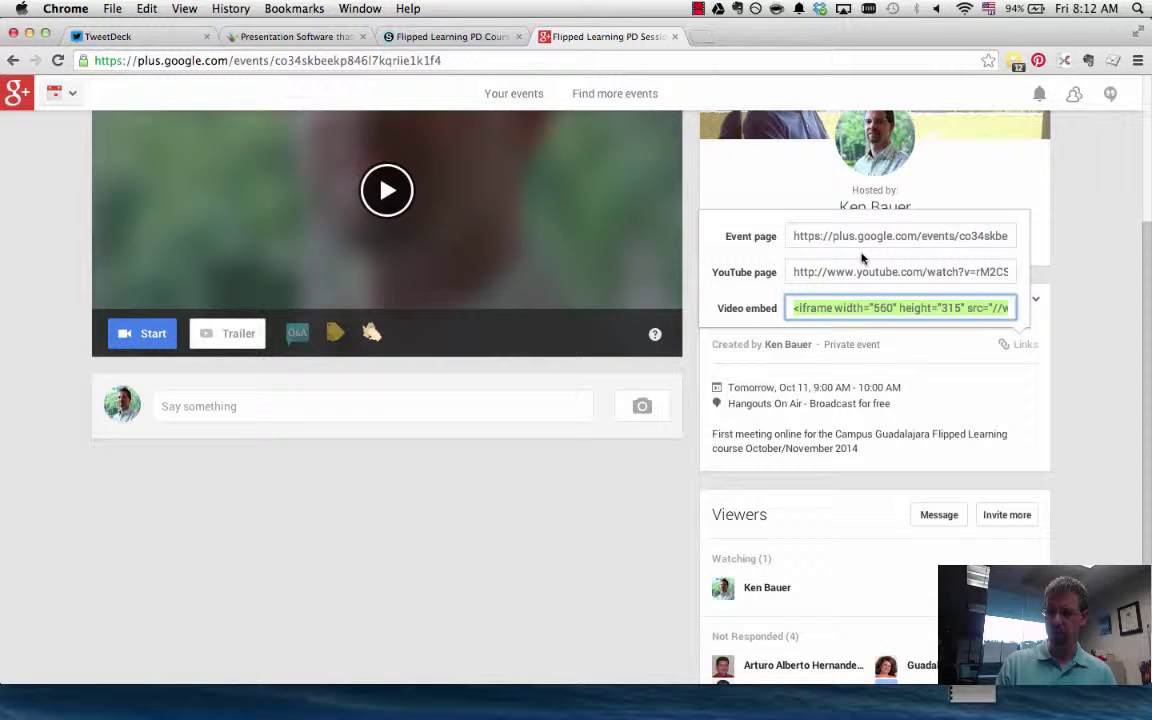
{"action": "left_click", "coordinate": [790, 236]}
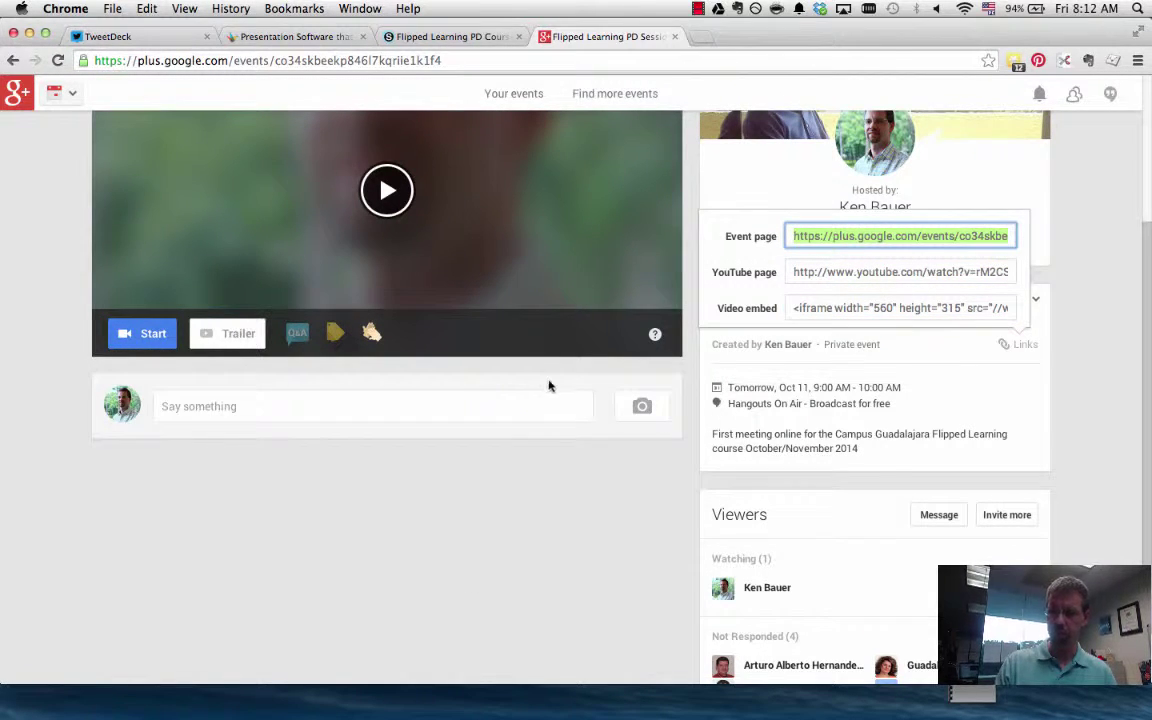
{"action": "left_click", "coordinate": [560, 535]}
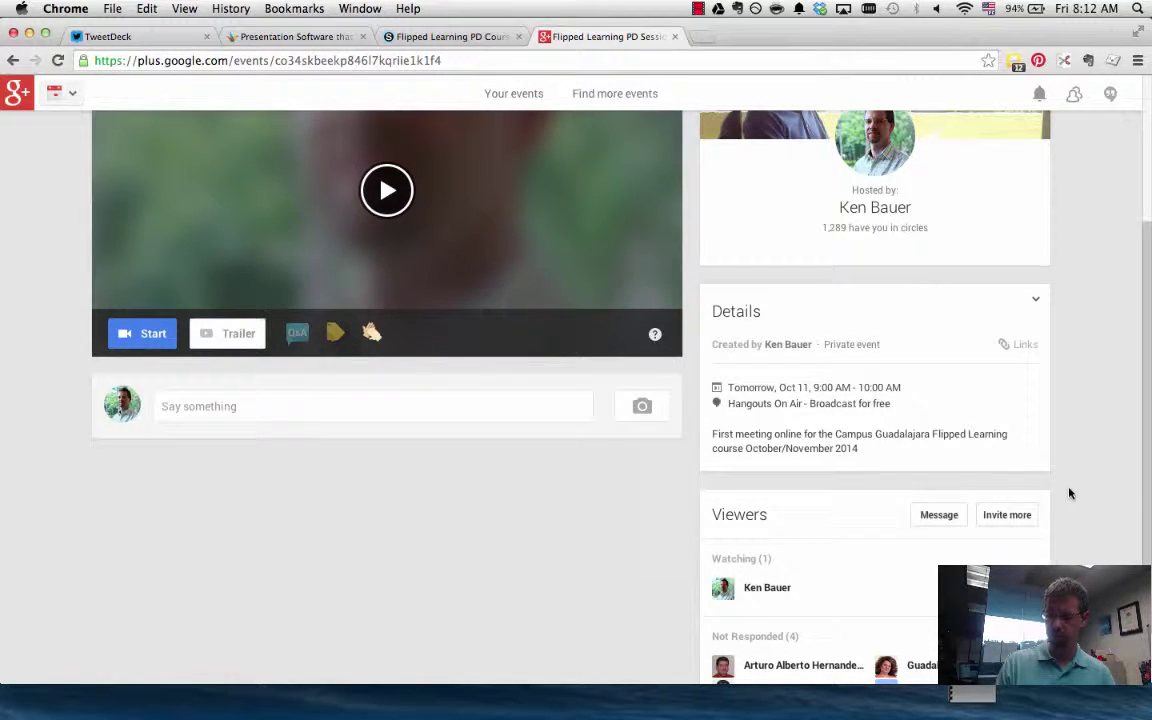
{"action": "left_click", "coordinate": [1022, 345]}
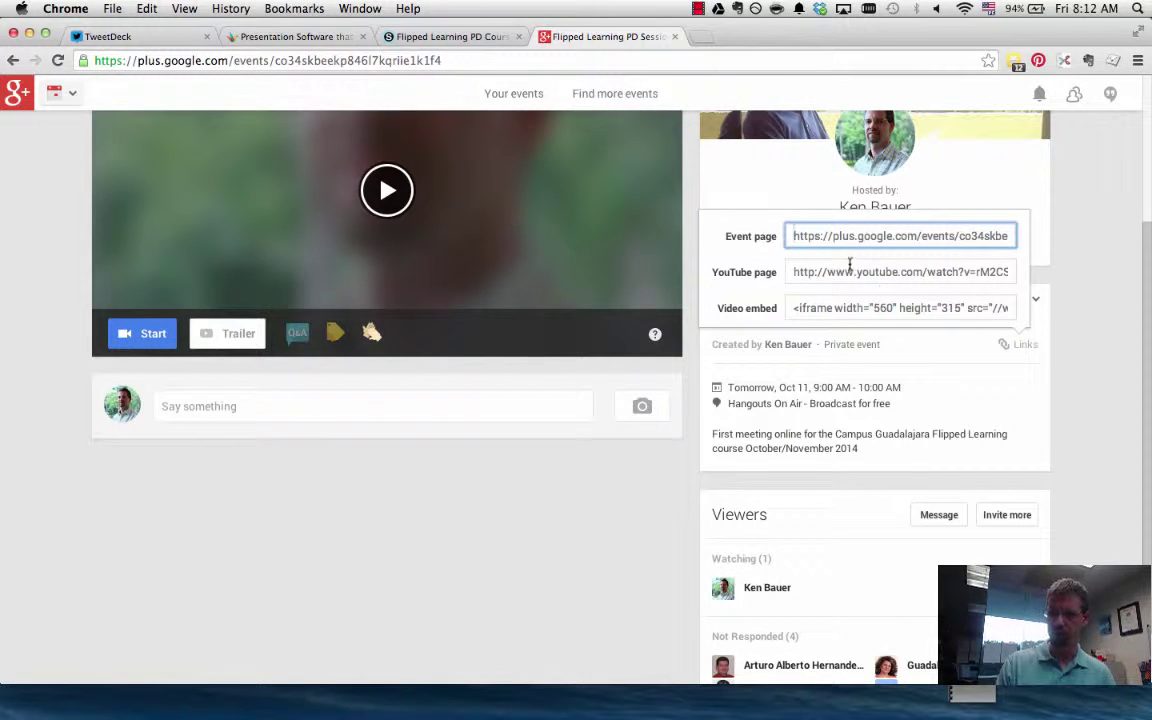
{"action": "left_click", "coordinate": [465, 478]}
{"action": "left_click", "coordinate": [440, 37]}
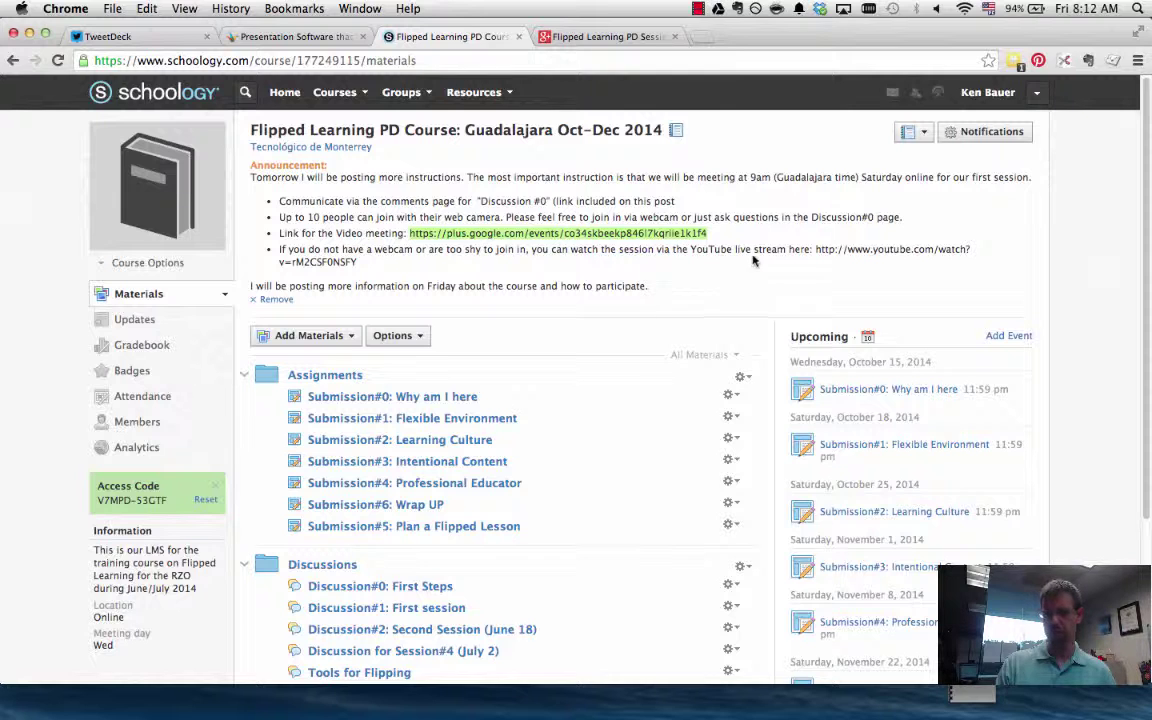
- Highlight the YouTube live-stream URL in the course announcement
{"action": "left_click_drag", "start_coordinate": [815, 249], "coordinate": [352, 263]}
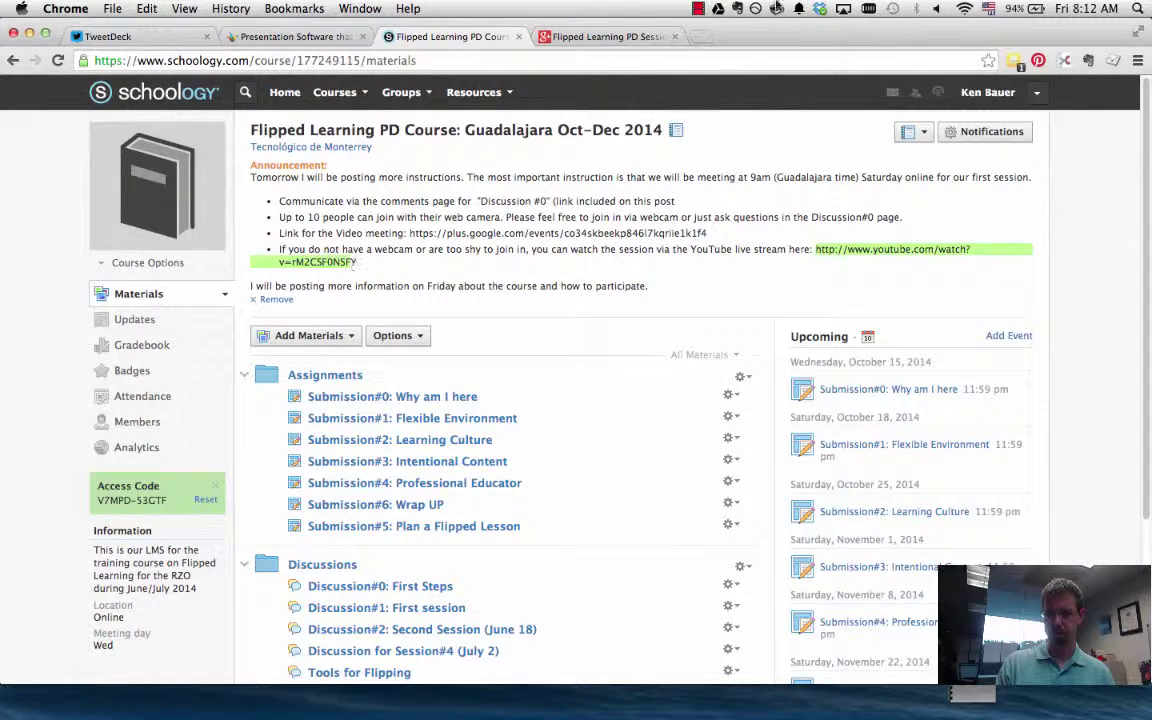
- On the Google+ event, view invitee profile cards in Viewers: one watching, four not responded
{"action": "left_click", "coordinate": [605, 36]}
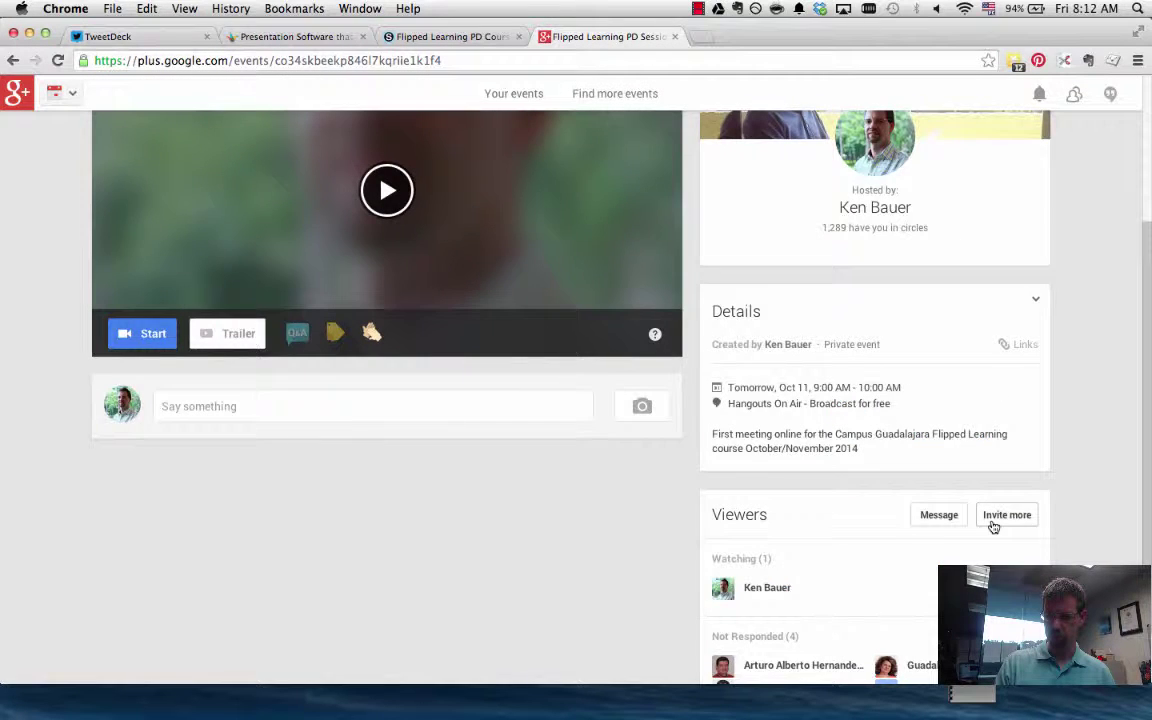
{"action": "scroll", "coordinate": [993, 525], "scroll_direction": "down", "scroll_amount": 2}
{"action": "scroll", "coordinate": [993, 525], "scroll_direction": "down", "scroll_amount": 1}
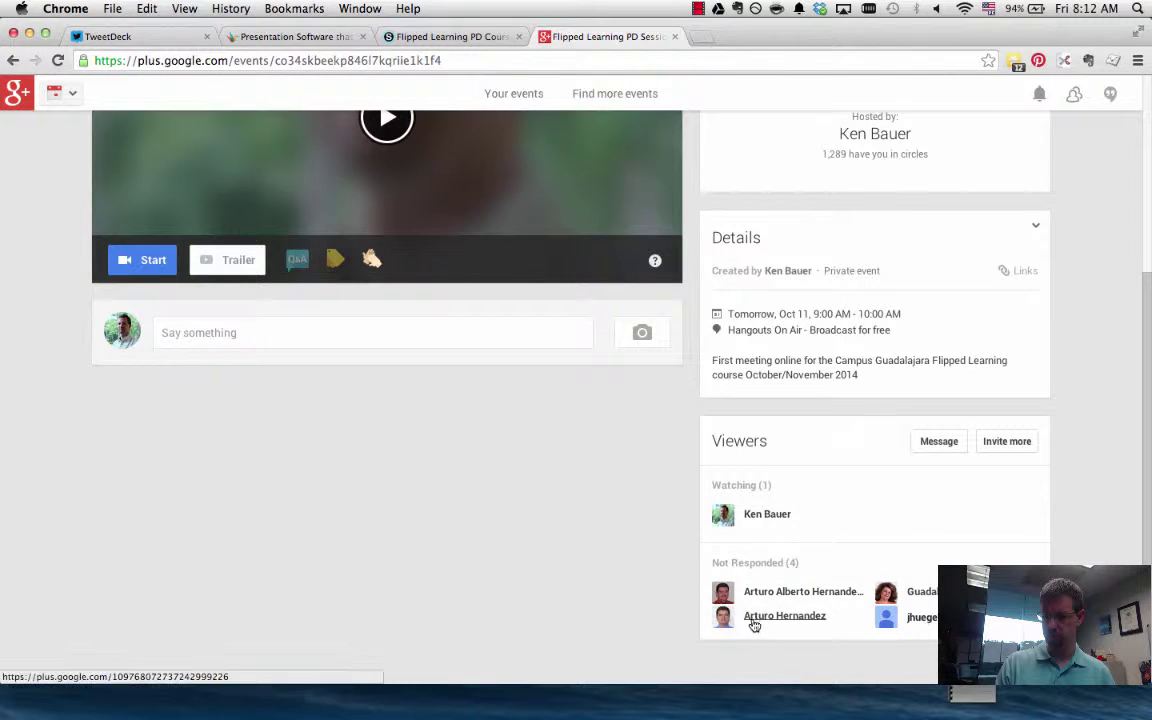
{"action": "mouse_move", "coordinate": [752, 624]}
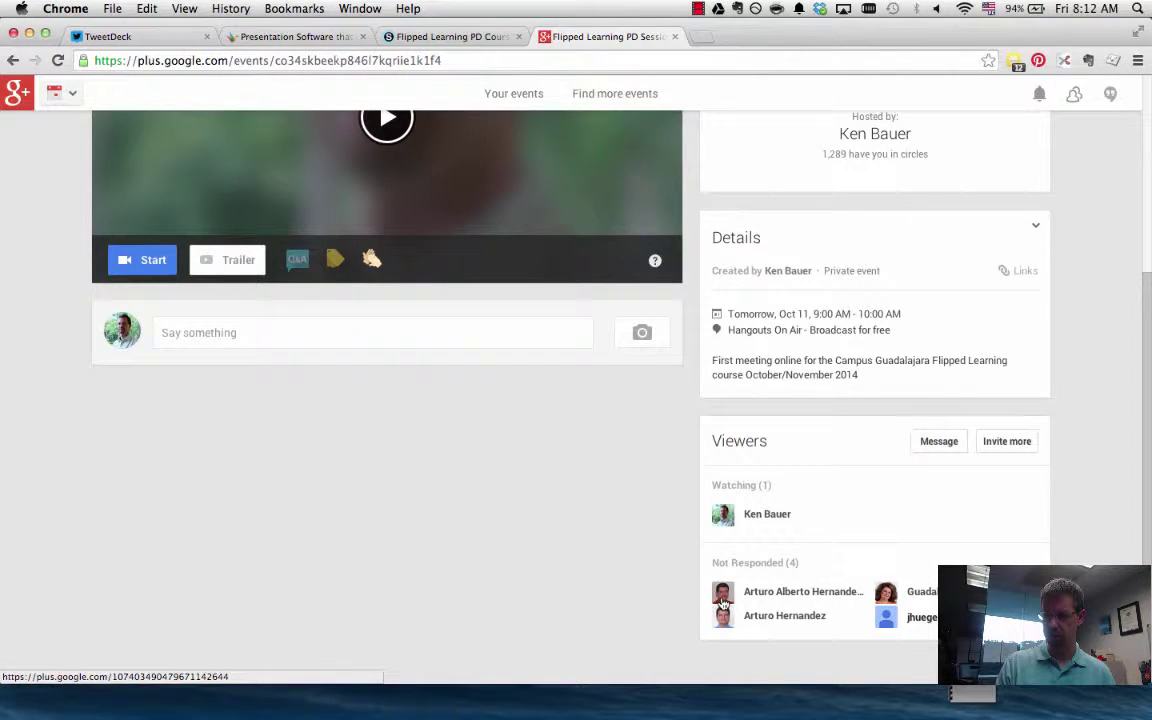
{"action": "mouse_move", "coordinate": [719, 598]}
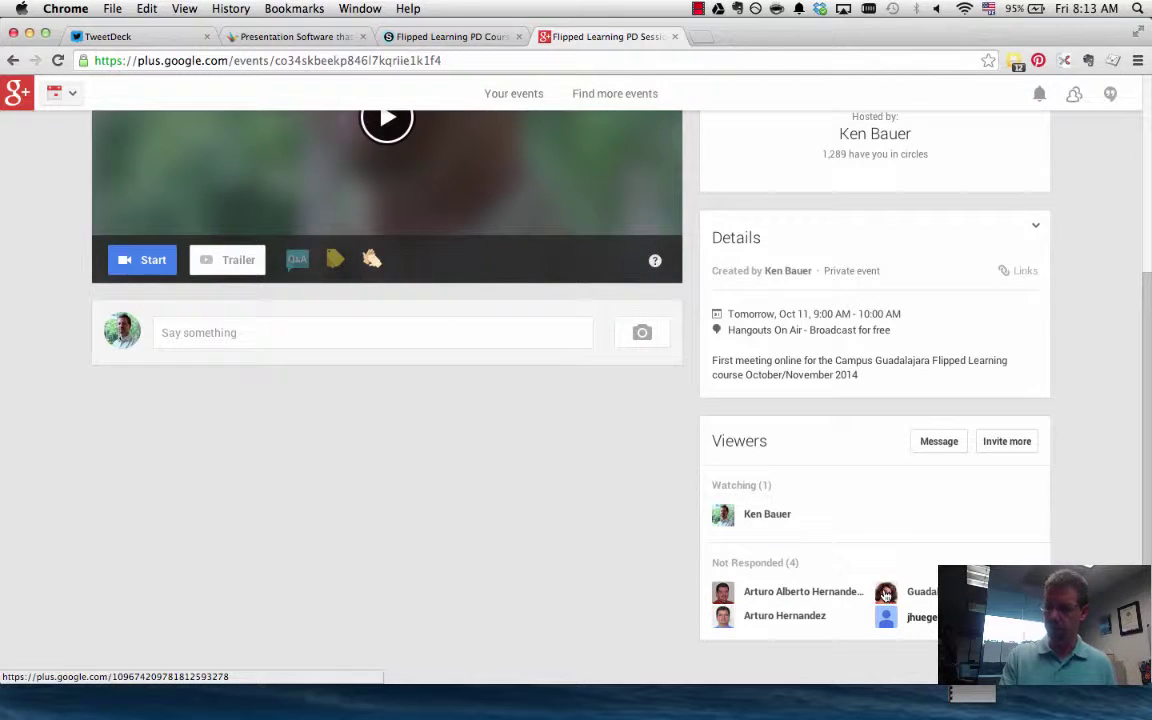
{"action": "mouse_move", "coordinate": [893, 597]}
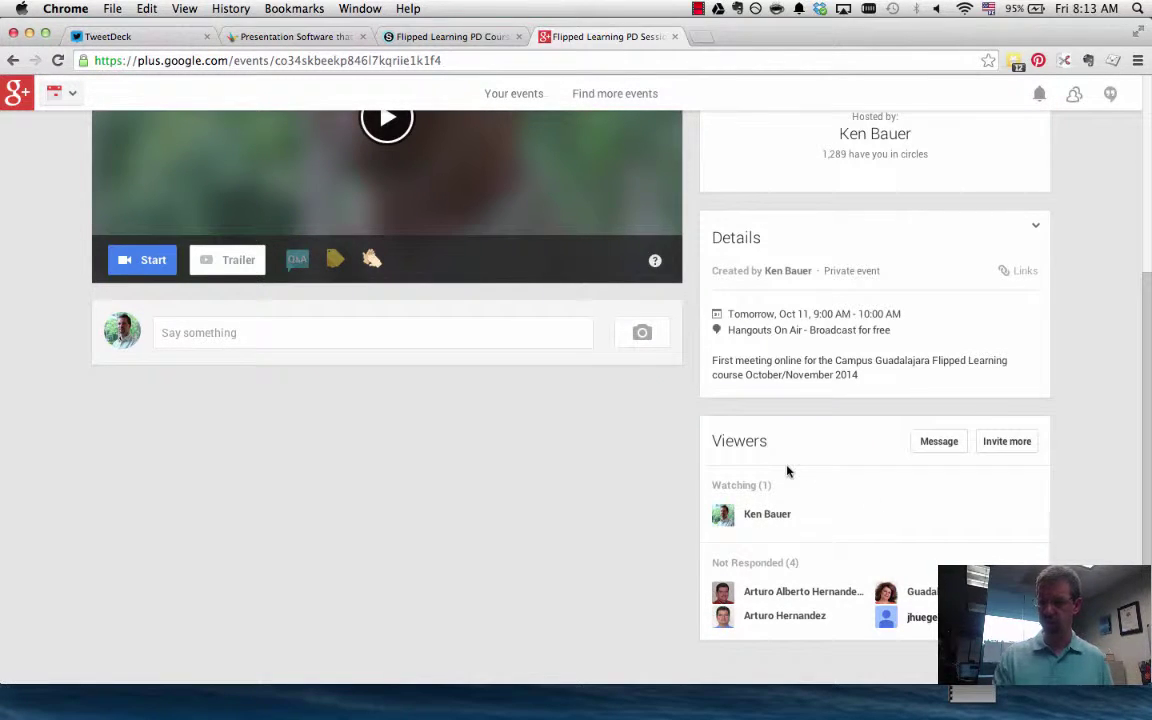
{"action": "mouse_move", "coordinate": [866, 513]}
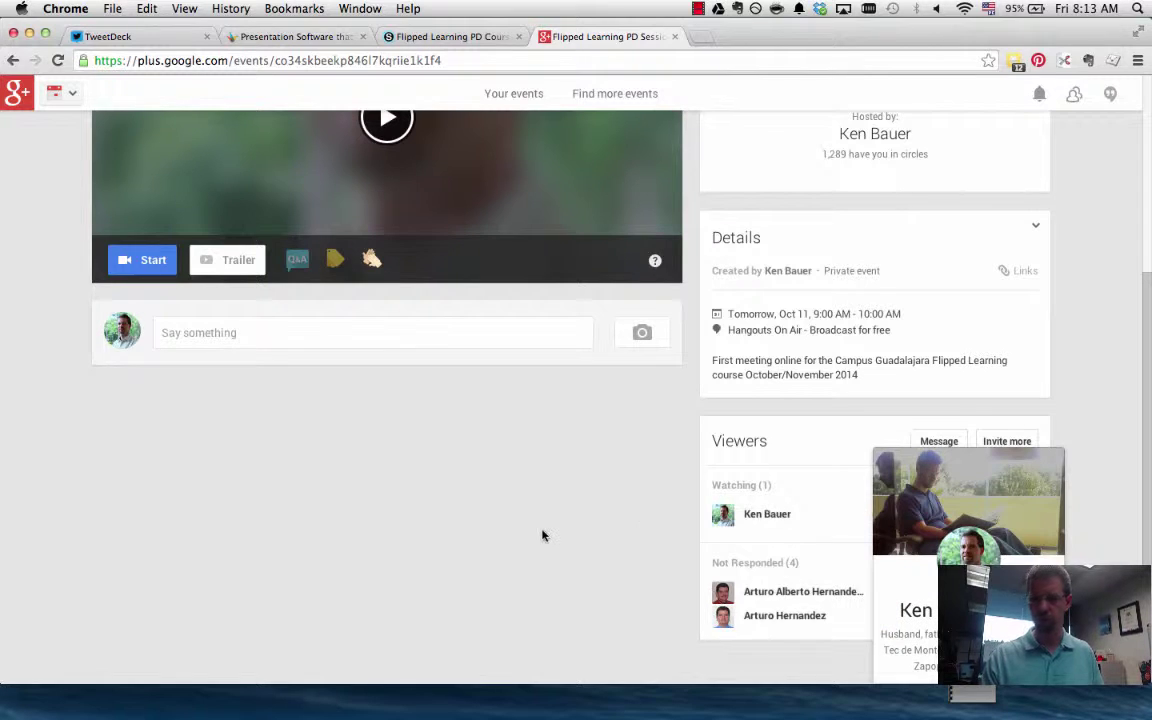
{"action": "scroll", "coordinate": [543, 536], "scroll_direction": "up", "scroll_amount": 1}
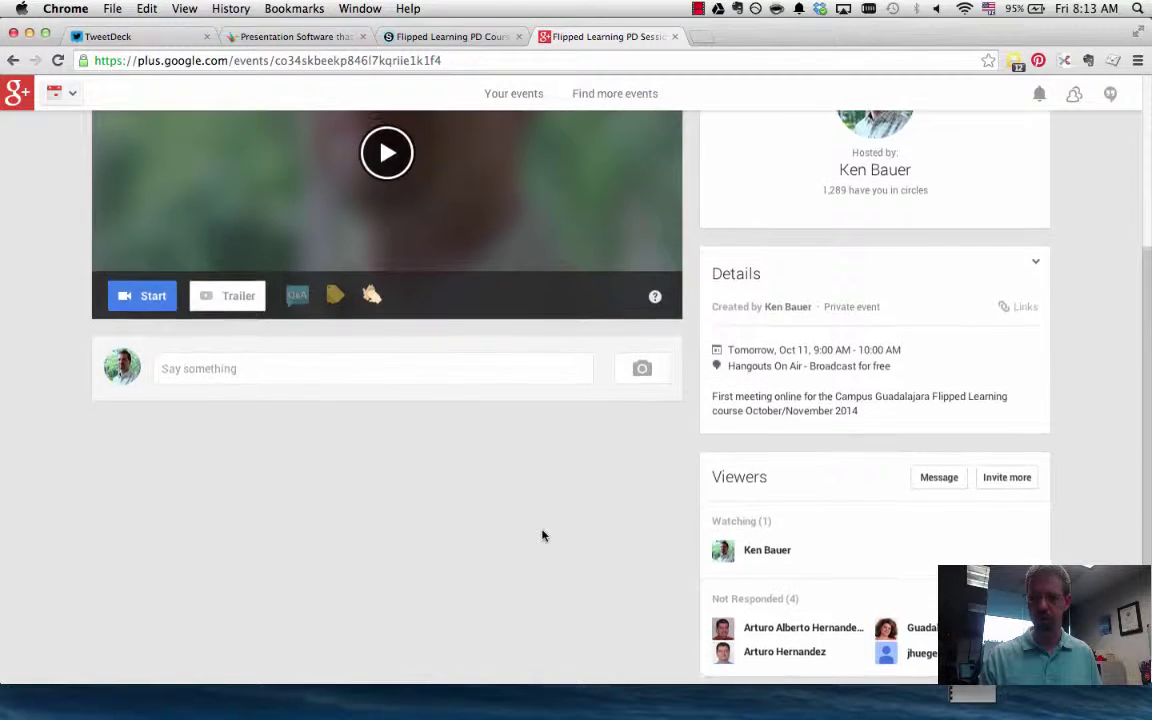
{"action": "scroll", "coordinate": [543, 536], "scroll_direction": "up", "scroll_amount": 5}
{"action": "scroll", "coordinate": [607, 577], "scroll_direction": "down", "scroll_amount": 5}
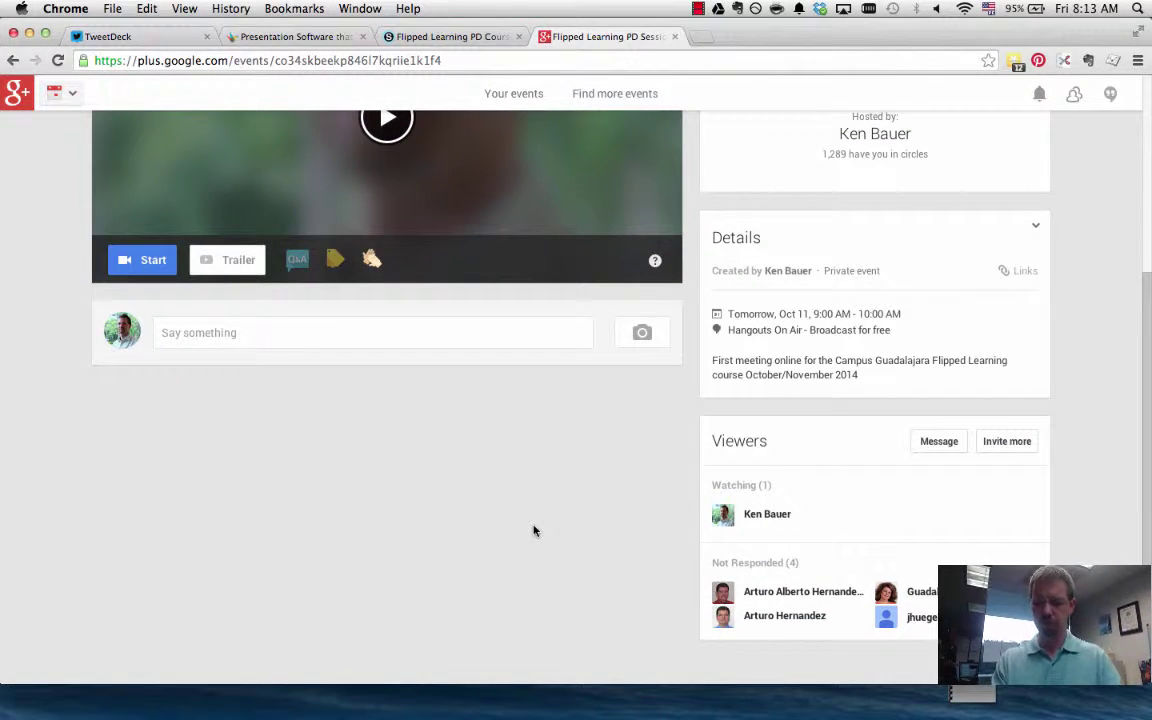
- Test the event link in an incognito window, which shows Google sign-in, then close it
{"action": "key", "text": "super+l"}
{"action": "key", "text": "super+c"}
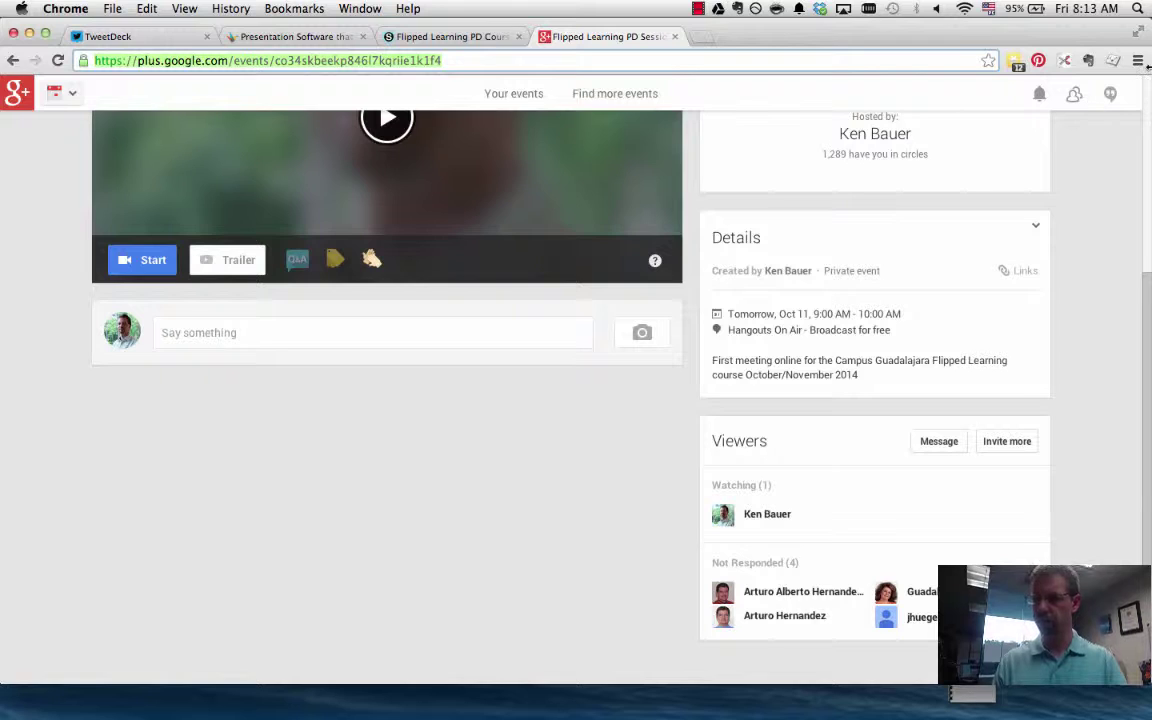
{"action": "left_click", "coordinate": [1137, 60]}
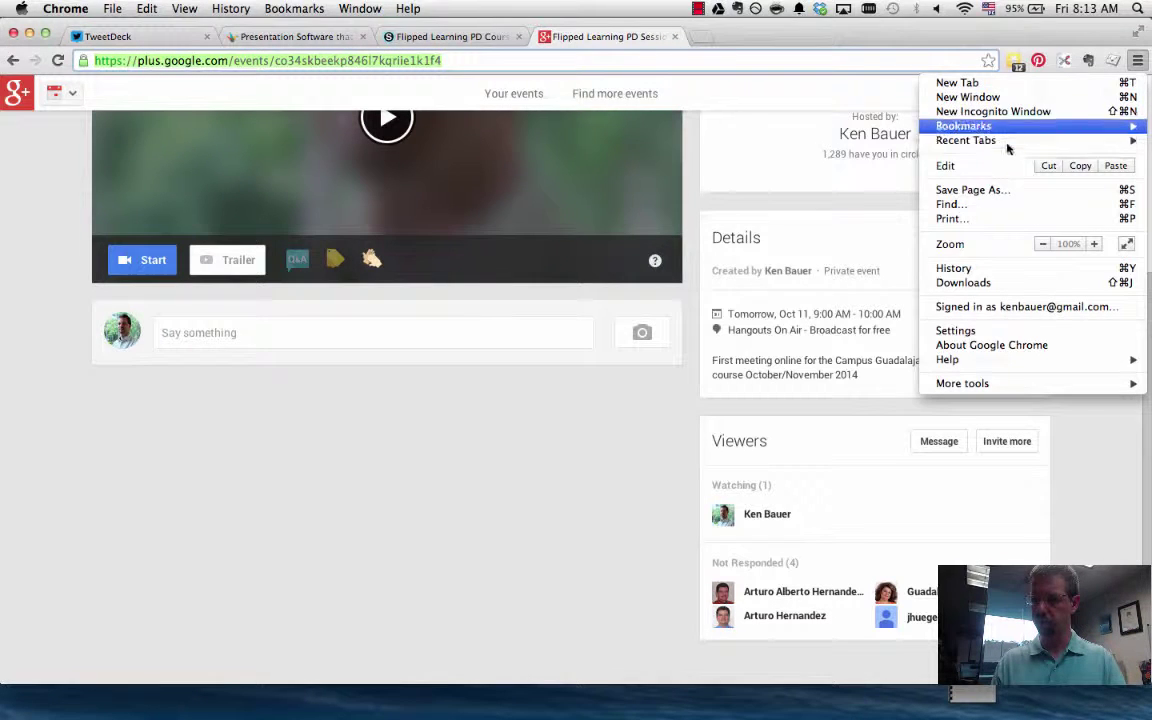
{"action": "left_click", "coordinate": [1015, 111]}
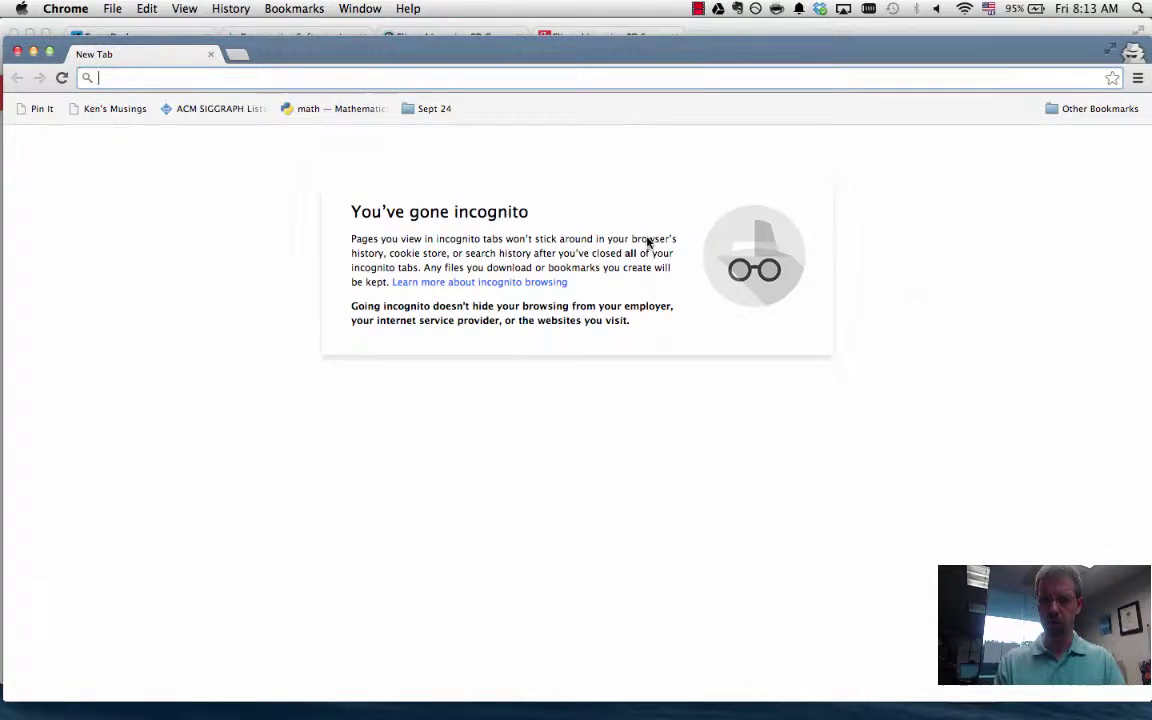
{"action": "key", "text": "super+v"}
{"action": "key", "text": "Return"}
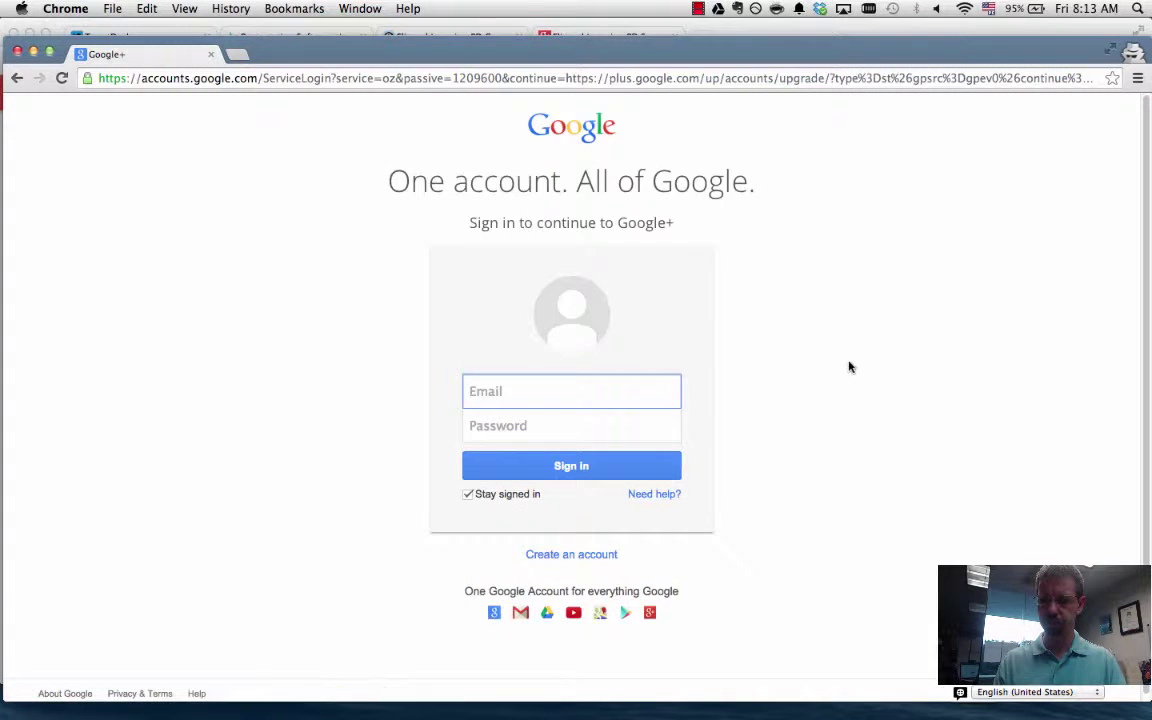
{"action": "key", "text": "super+w"}
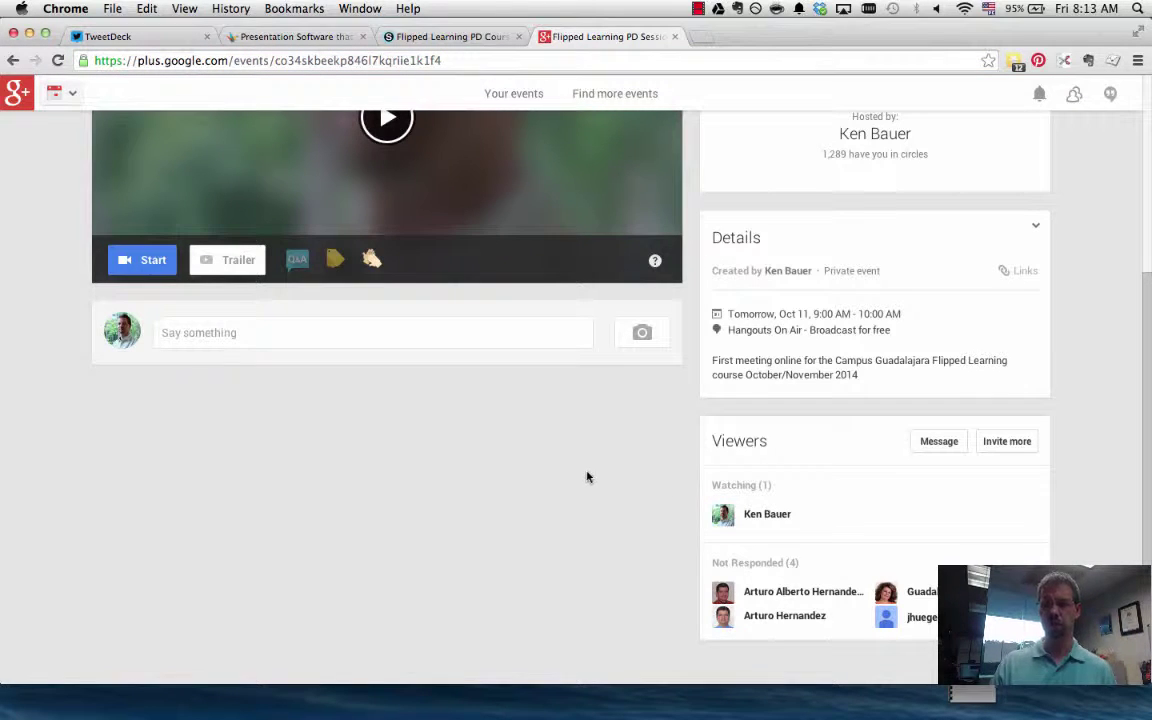
{"action": "scroll", "coordinate": [581, 476], "scroll_direction": "up", "scroll_amount": 3}
{"action": "scroll", "coordinate": [581, 410], "scroll_direction": "up", "scroll_amount": 4}
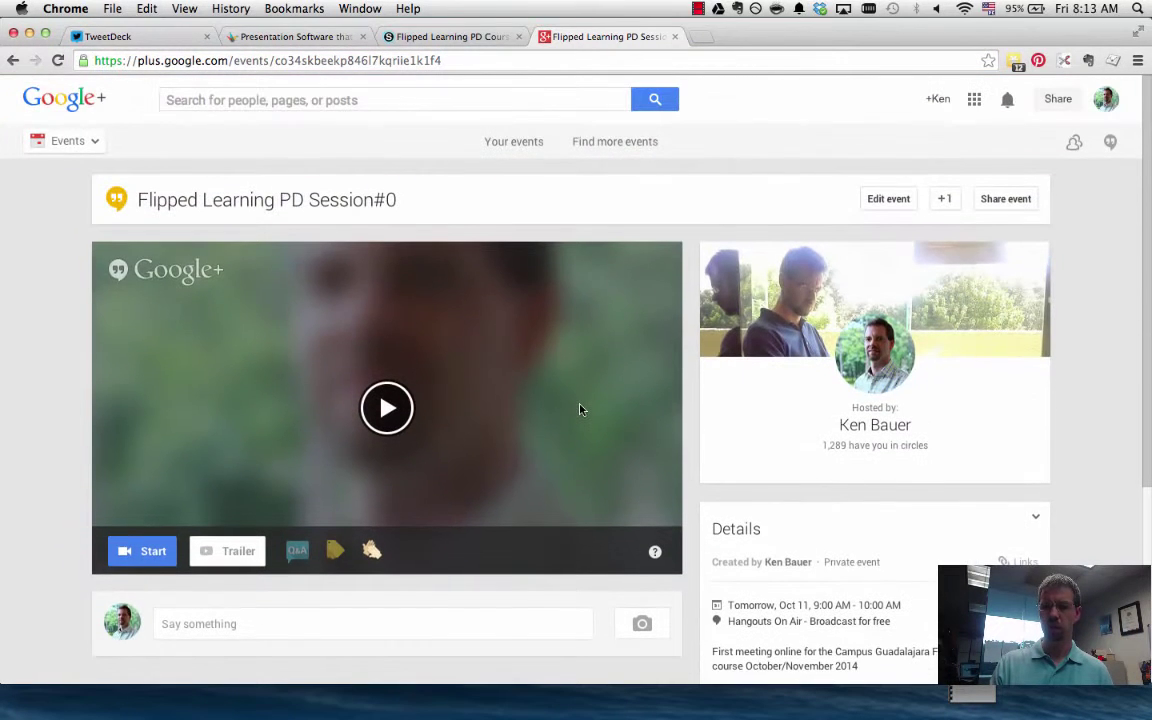
- Return to the Schoology course and open Discussion#0: First Steps
{"action": "left_click", "coordinate": [438, 38]}
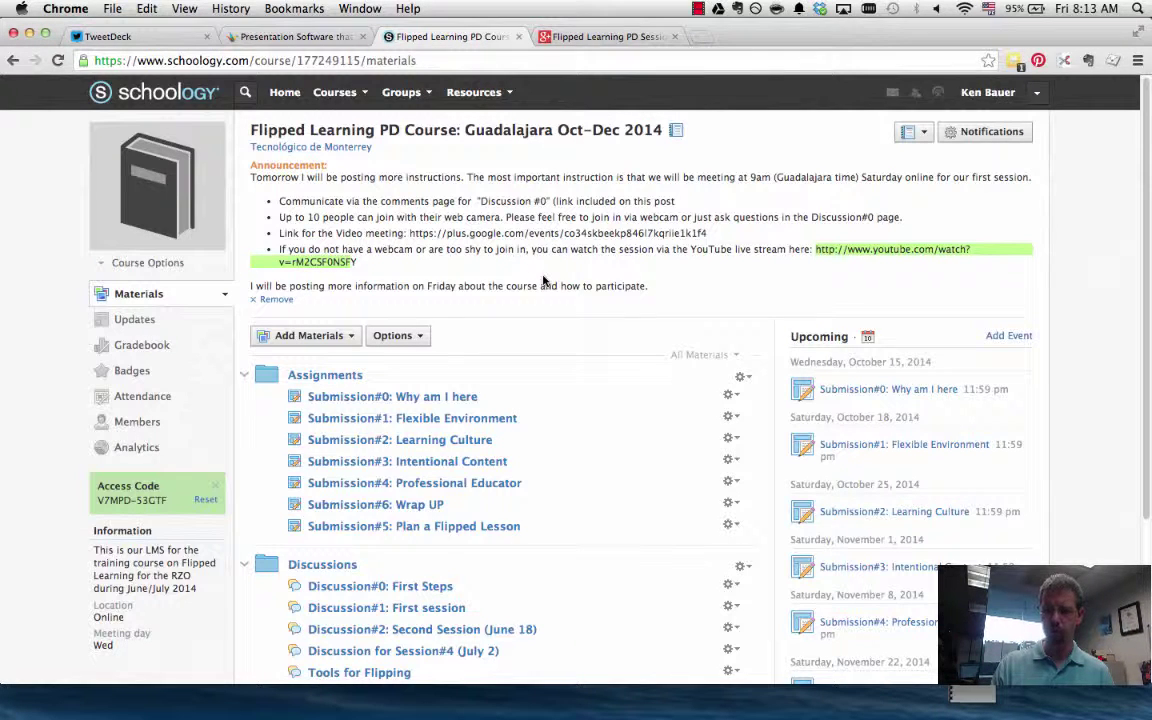
{"action": "scroll", "coordinate": [548, 290], "scroll_direction": "down", "scroll_amount": 3}
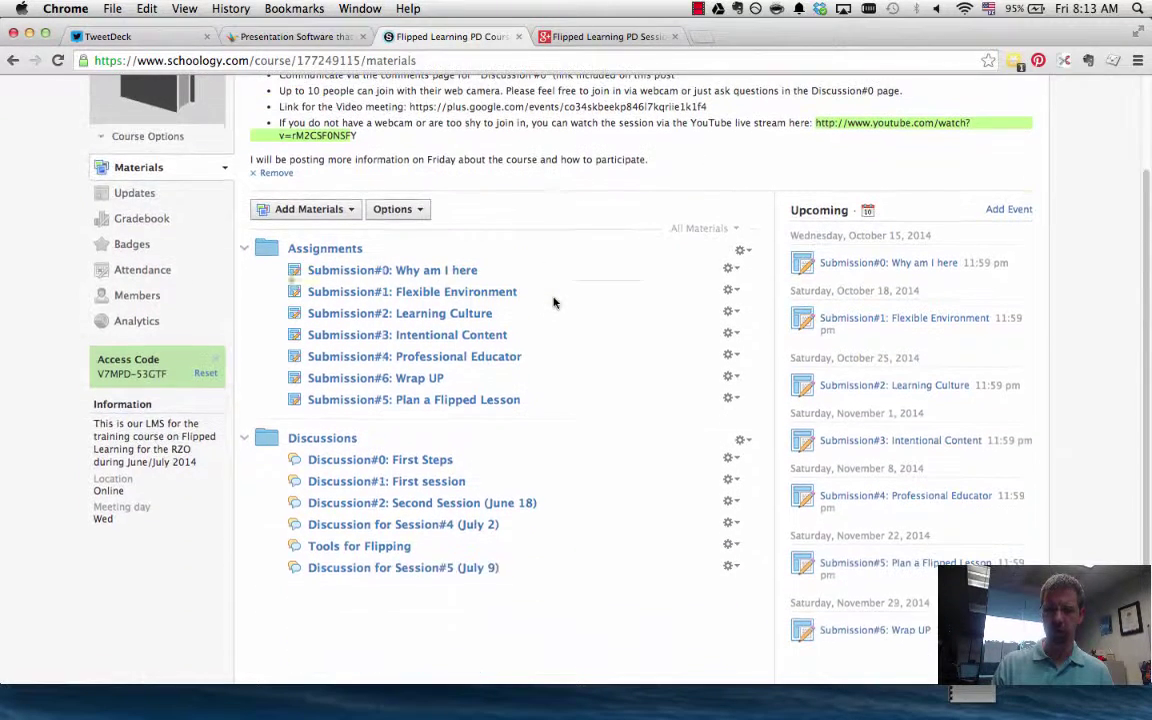
{"action": "left_click", "coordinate": [388, 462]}
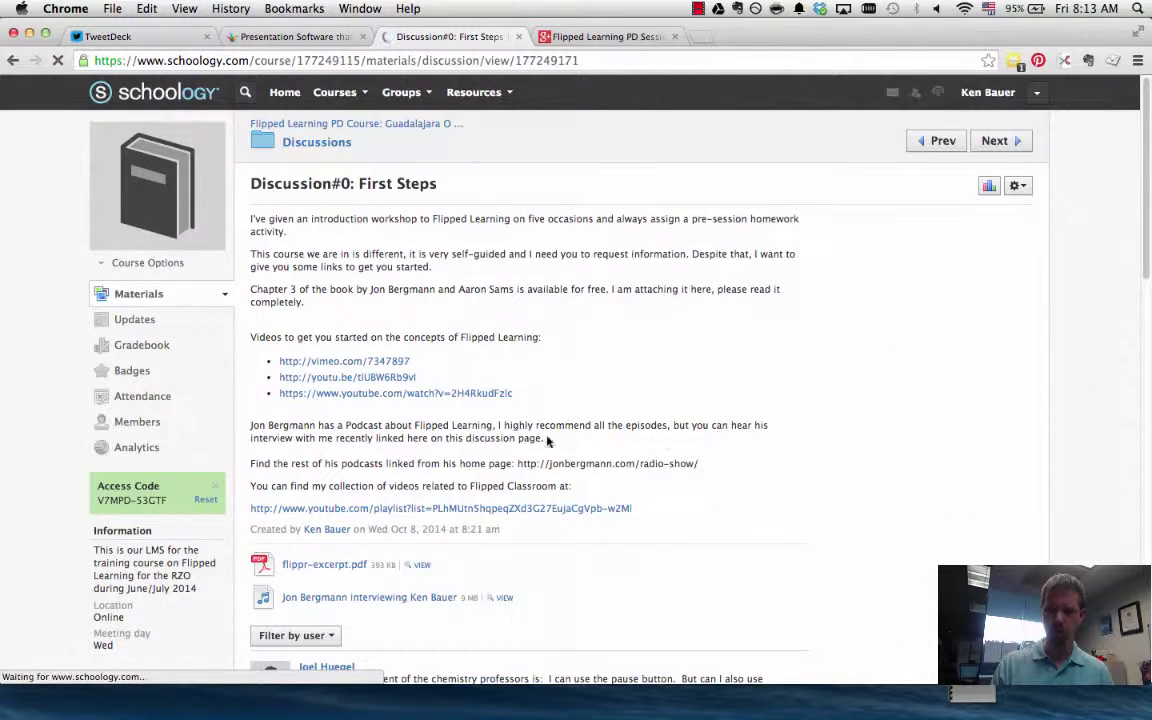
- Read through the discussion's video links, flippr-excerpt.pdf attachment and the answered student comment
{"action": "scroll", "coordinate": [697, 441], "scroll_direction": "down", "scroll_amount": 4}
{"action": "scroll", "coordinate": [697, 441], "scroll_direction": "down", "scroll_amount": 7}
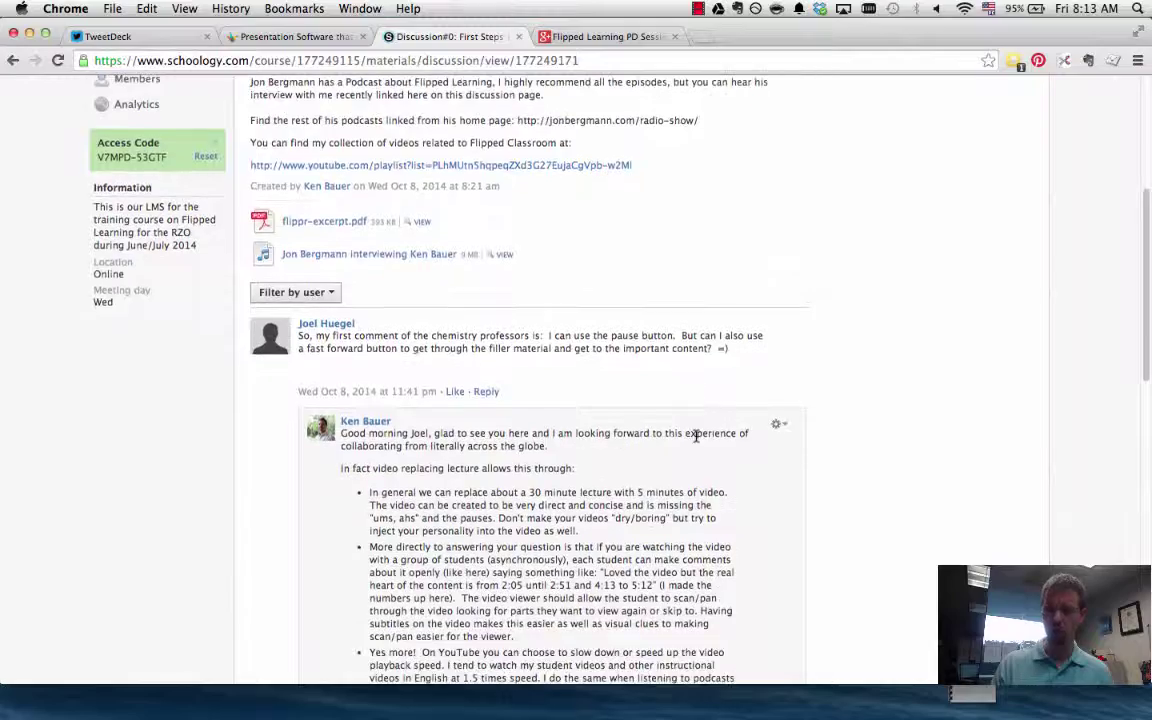
{"action": "scroll", "coordinate": [697, 437], "scroll_direction": "down", "scroll_amount": 15}
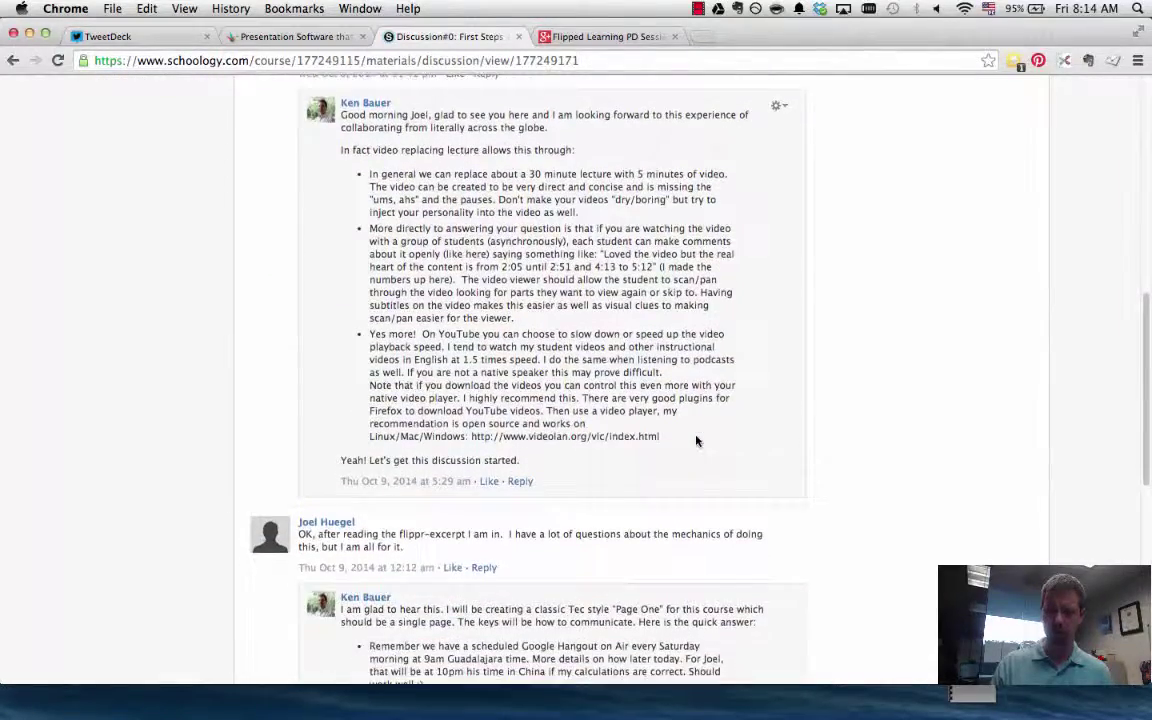
{"action": "scroll", "coordinate": [697, 441], "scroll_direction": "up", "scroll_amount": 20}
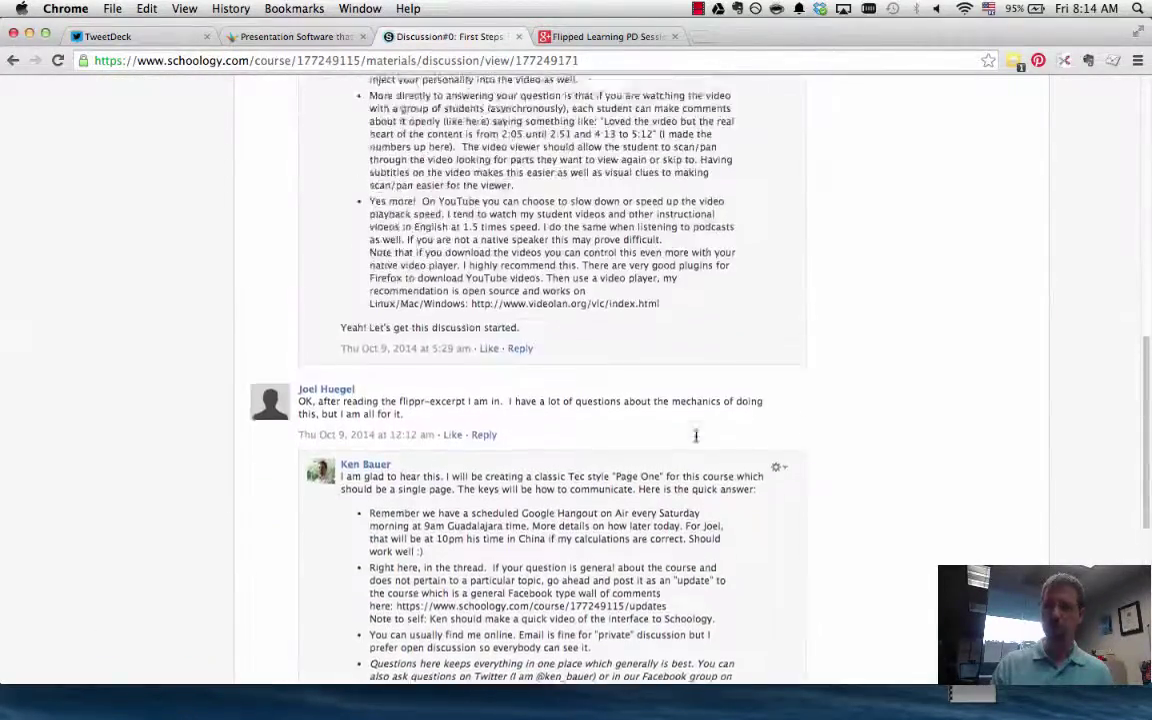
{"action": "scroll", "coordinate": [696, 437], "scroll_direction": "up", "scroll_amount": 8}
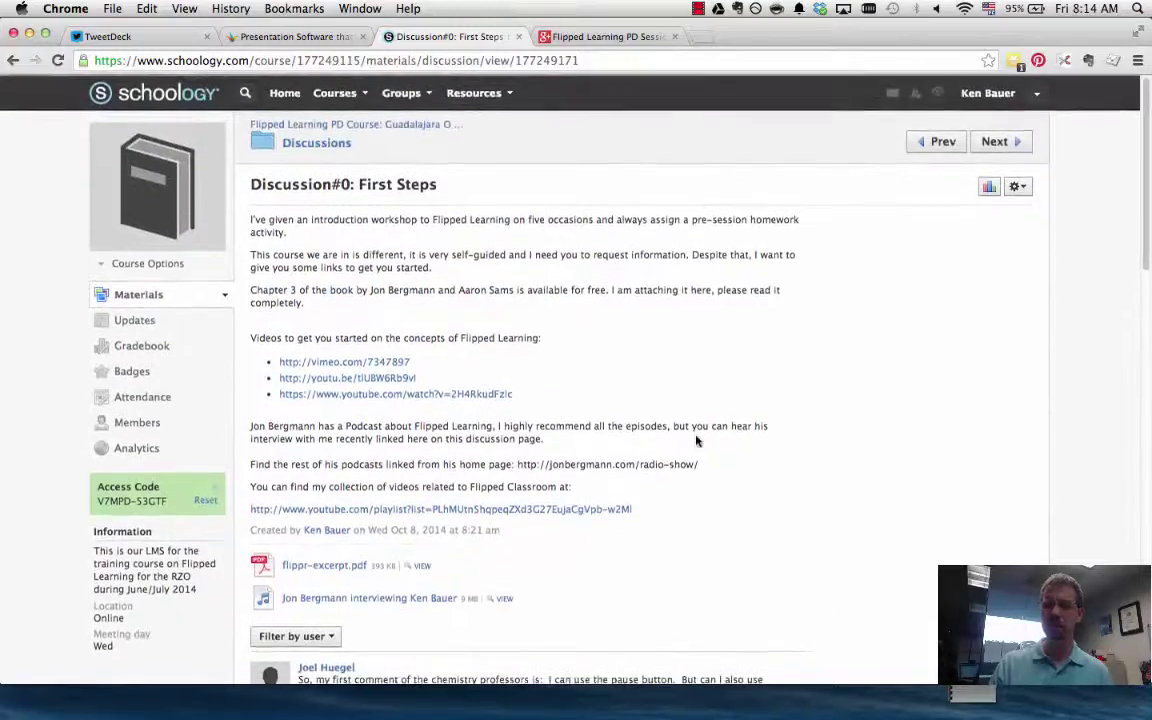
{"action": "scroll", "coordinate": [722, 461], "scroll_direction": "down", "scroll_amount": 1}
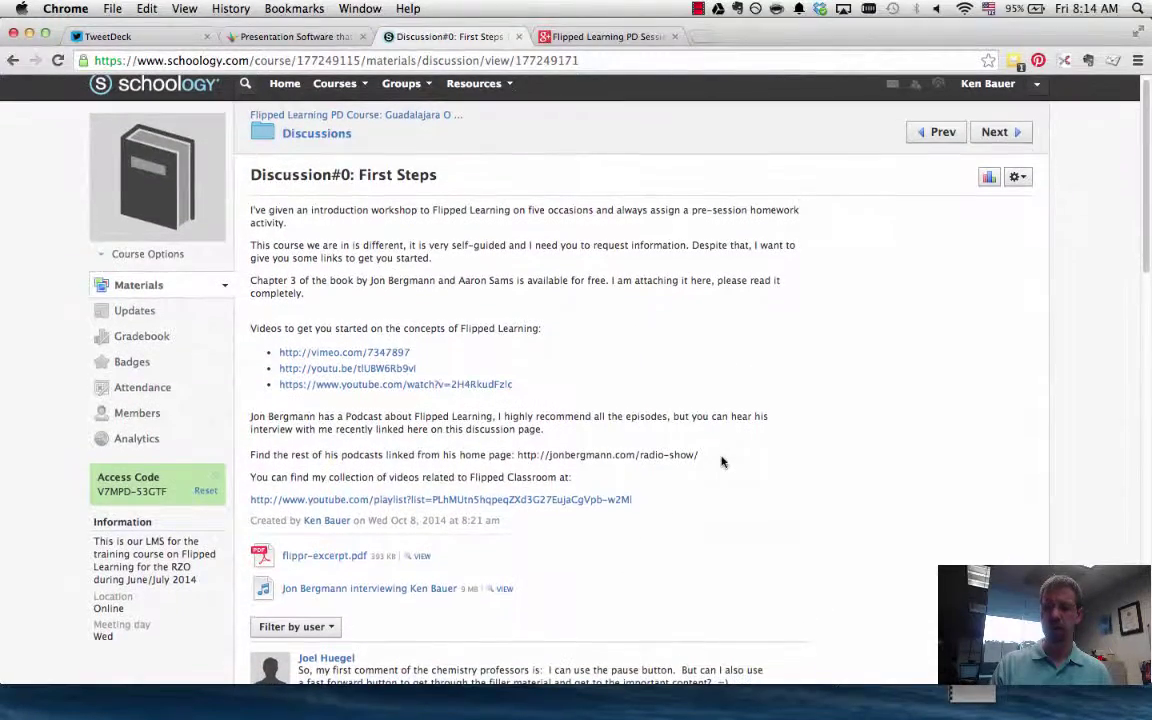
{"action": "scroll", "coordinate": [722, 461], "scroll_direction": "up", "scroll_amount": 1}
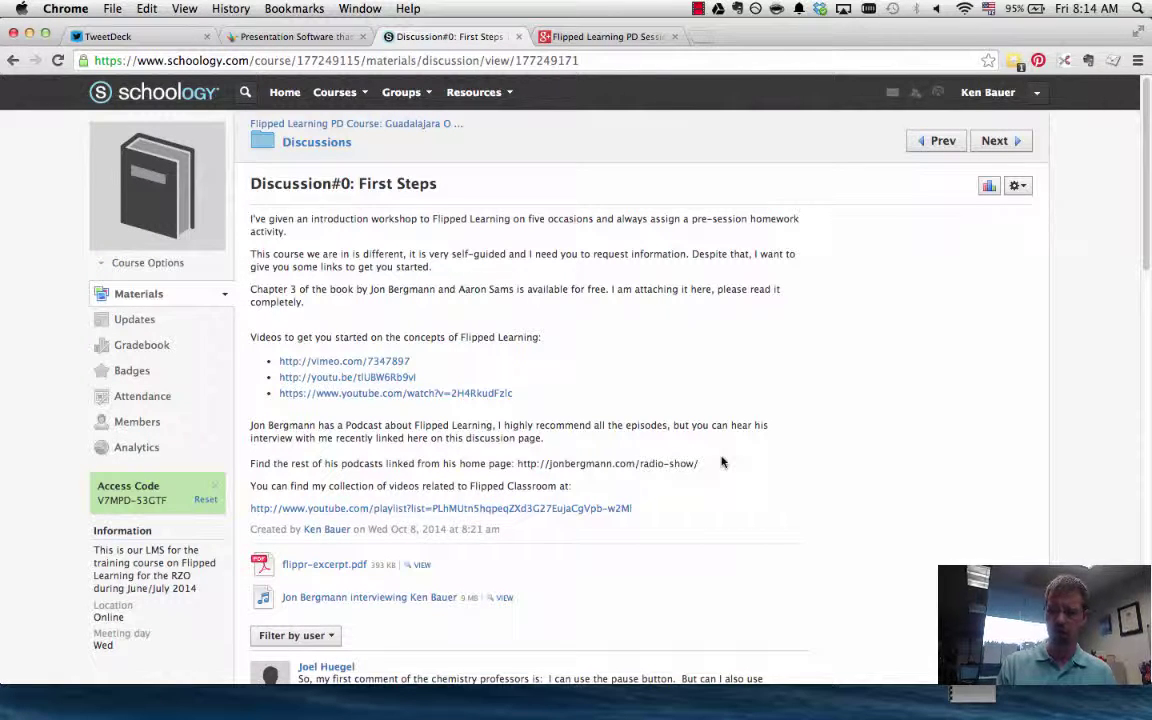
{"action": "scroll", "coordinate": [722, 461], "scroll_direction": "down", "scroll_amount": 3}
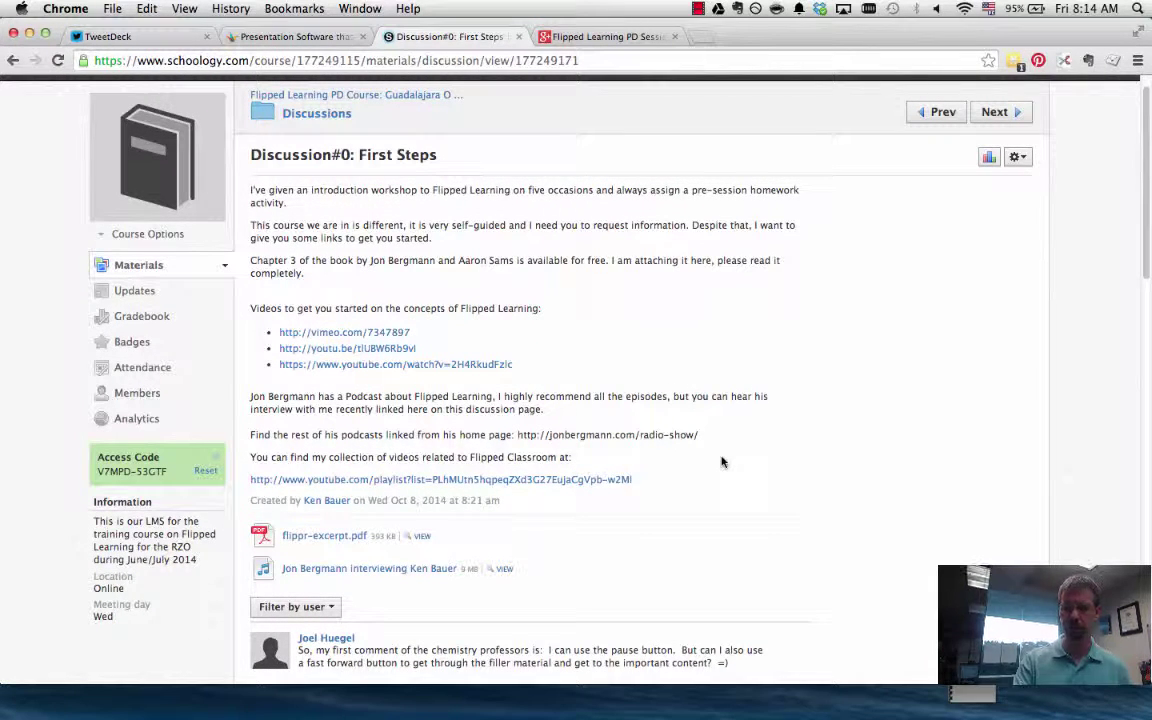
{"action": "scroll", "coordinate": [722, 461], "scroll_direction": "down", "scroll_amount": 10}
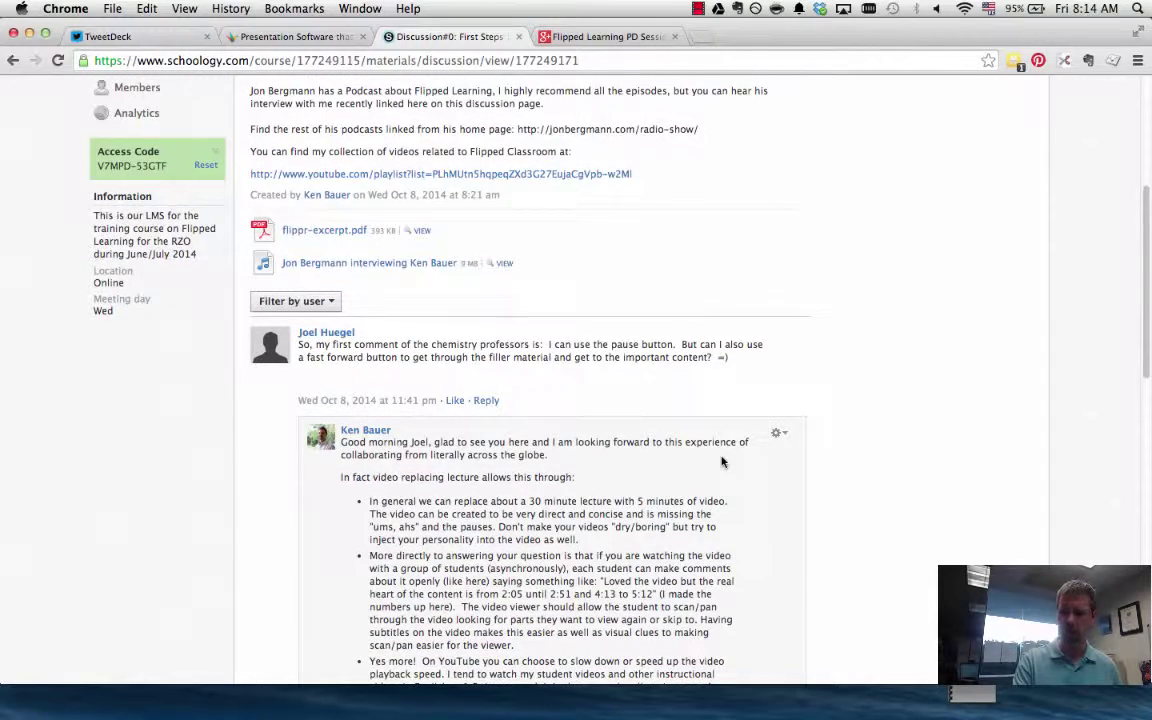
{"action": "scroll", "coordinate": [722, 461], "scroll_direction": "down", "scroll_amount": 1}
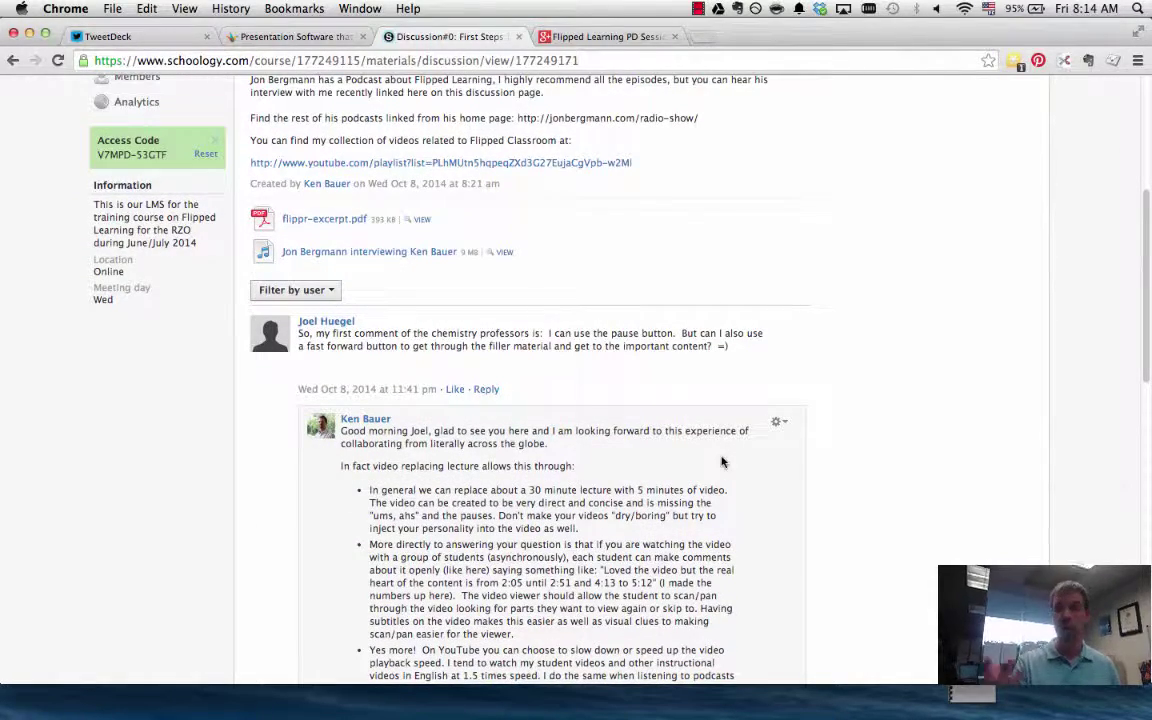
{"action": "scroll", "coordinate": [722, 461], "scroll_direction": "up", "scroll_amount": 11}
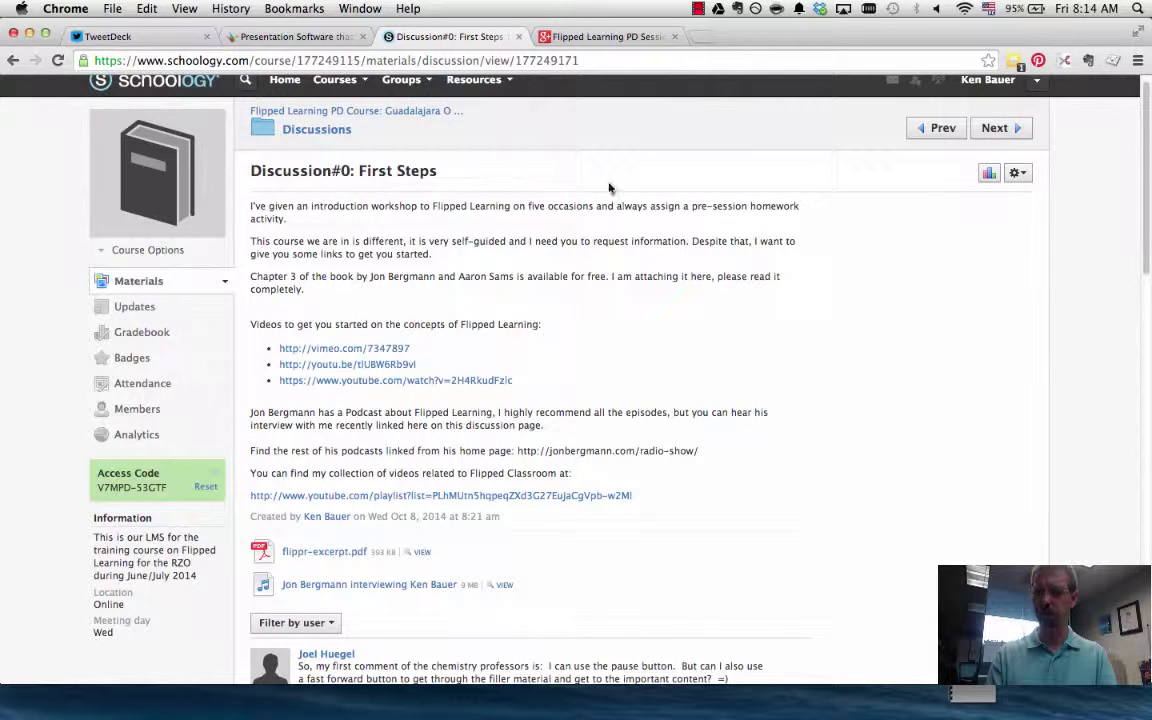
{"action": "scroll", "coordinate": [594, 220], "scroll_direction": "up", "scroll_amount": 1}
{"action": "left_click", "coordinate": [700, 8]}
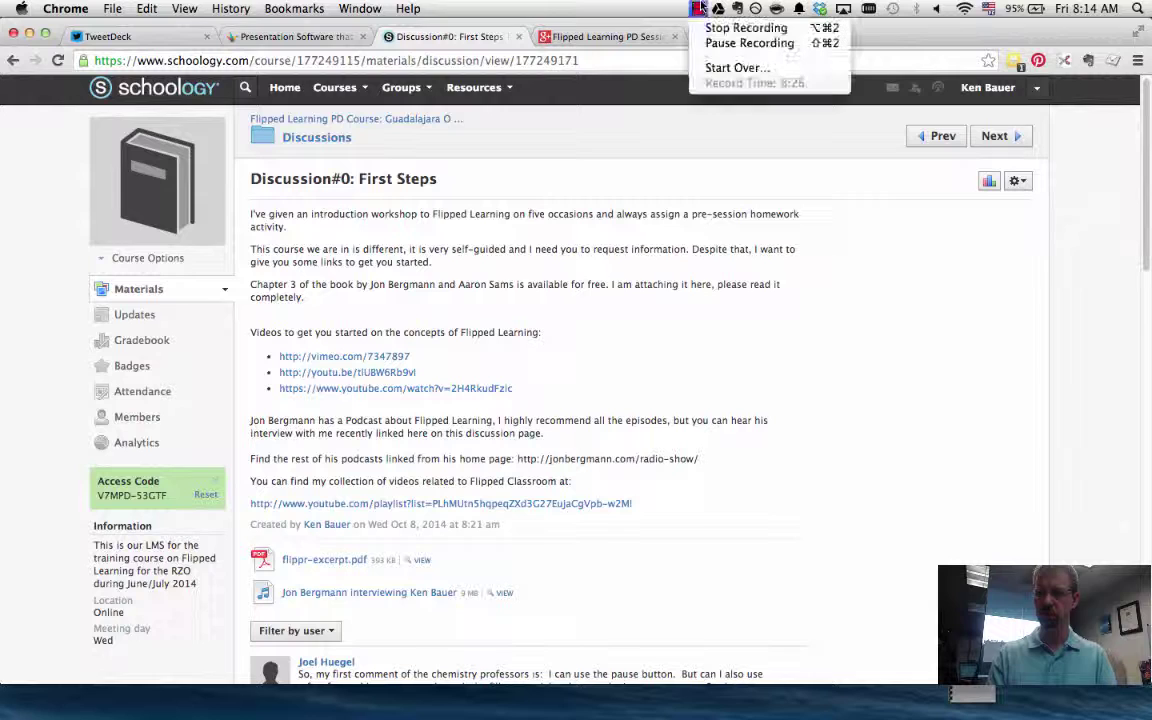